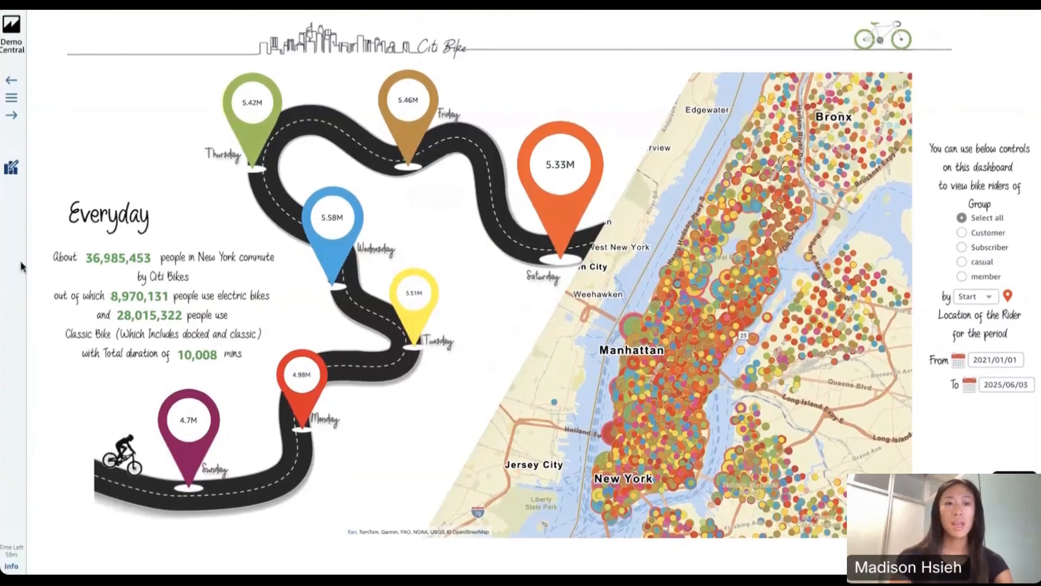
# Open the CitiBike sample dashboard in its analysis view and select Thursday's donut chart to filter the other visuals
pyautogui.click(13, 98)
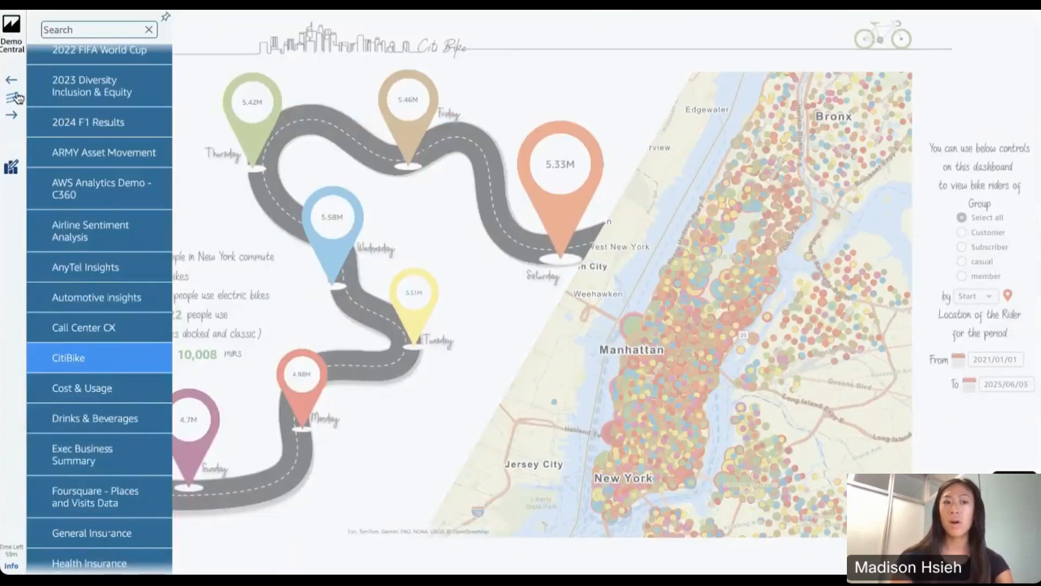
pyautogui.click(13, 172)
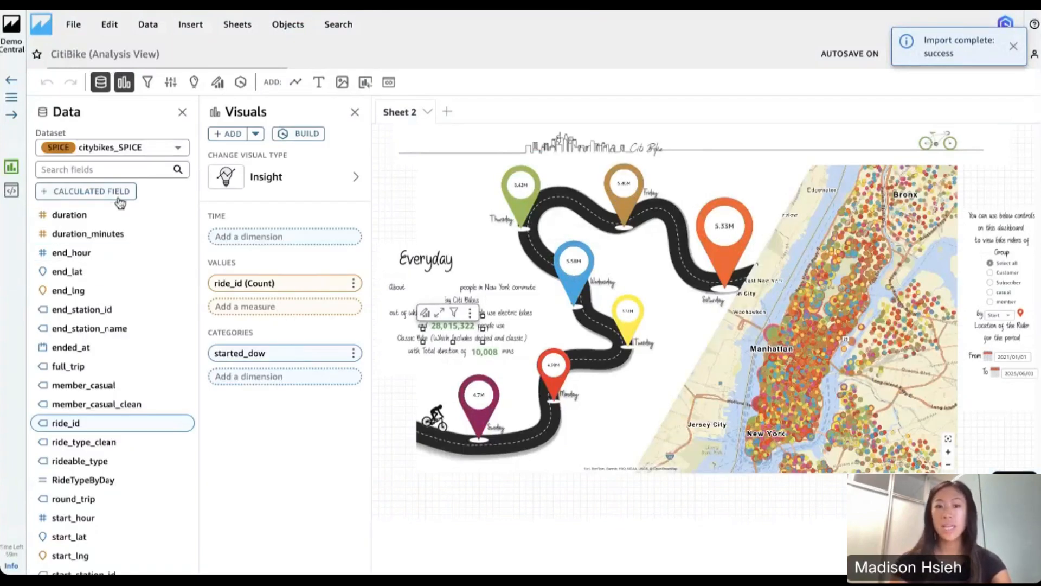
pyautogui.click(527, 208)
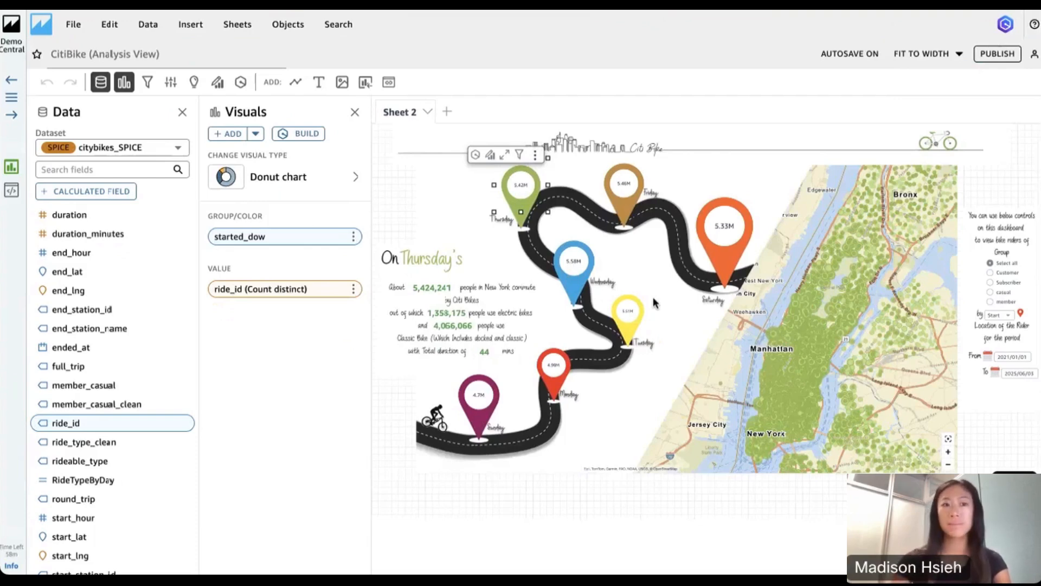
# Return to the DemoCentral home page and open the IMDb sample from the Ask Q category
pyautogui.click(17, 31)
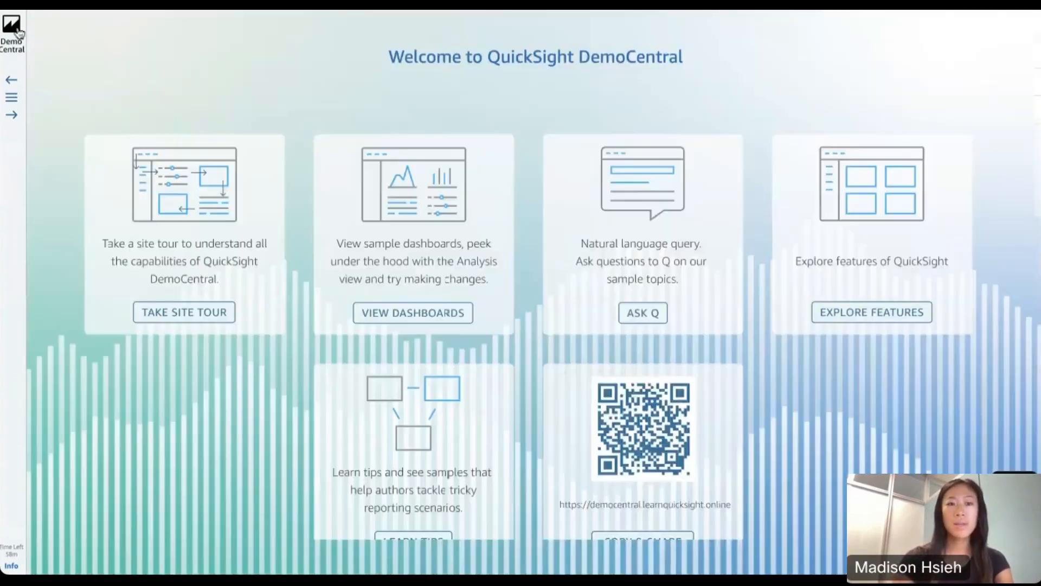
pyautogui.click(12, 98)
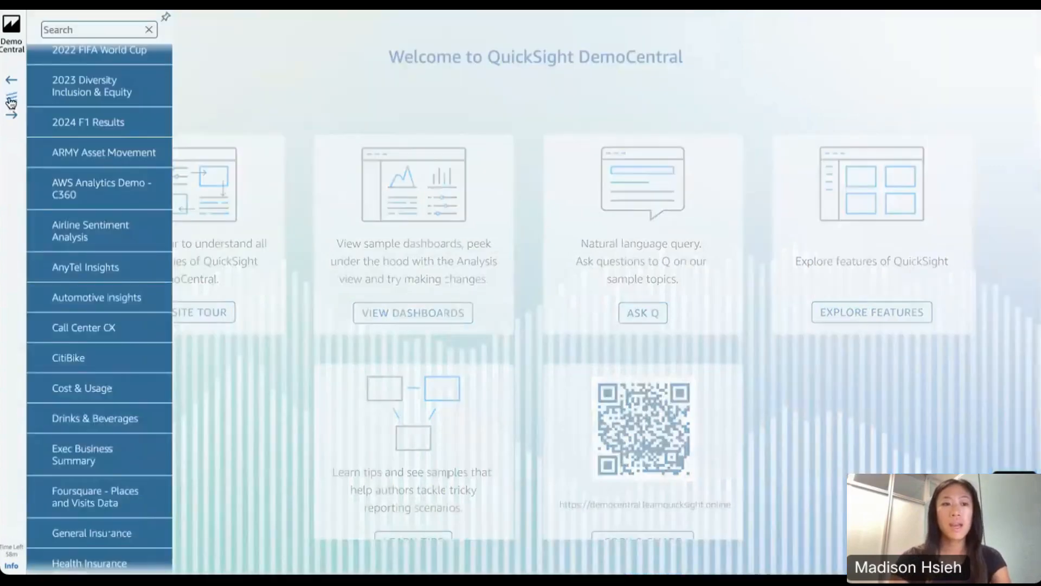
pyautogui.scroll(-13, 103, 103)
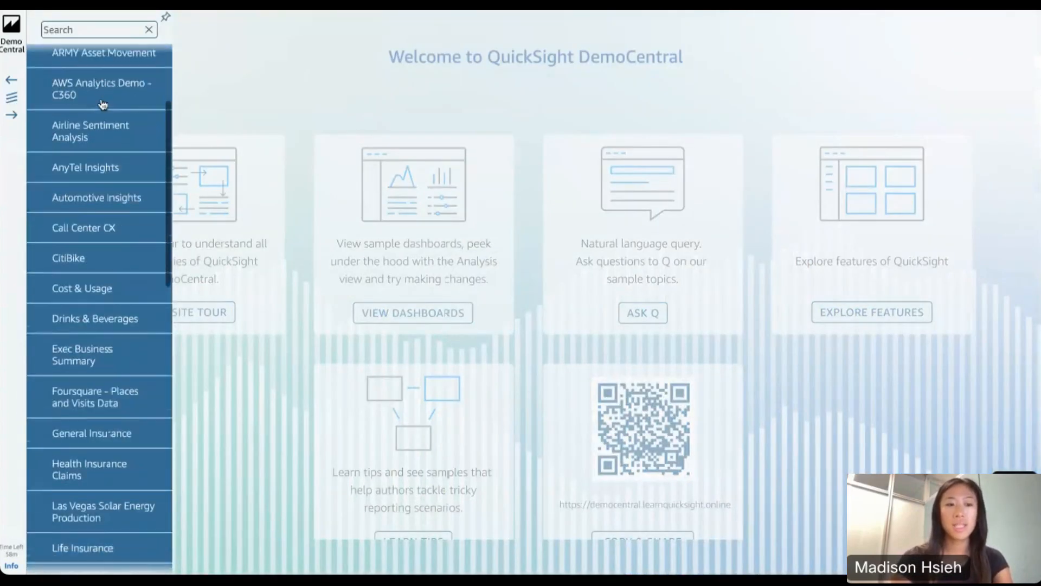
pyautogui.scroll(-5, 93, 304)
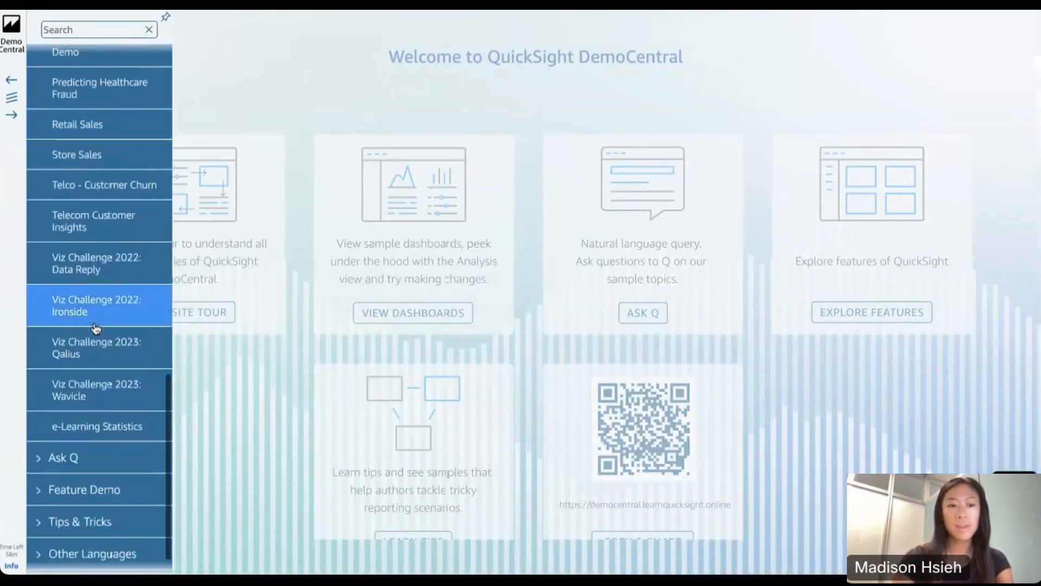
pyautogui.click(48, 421)
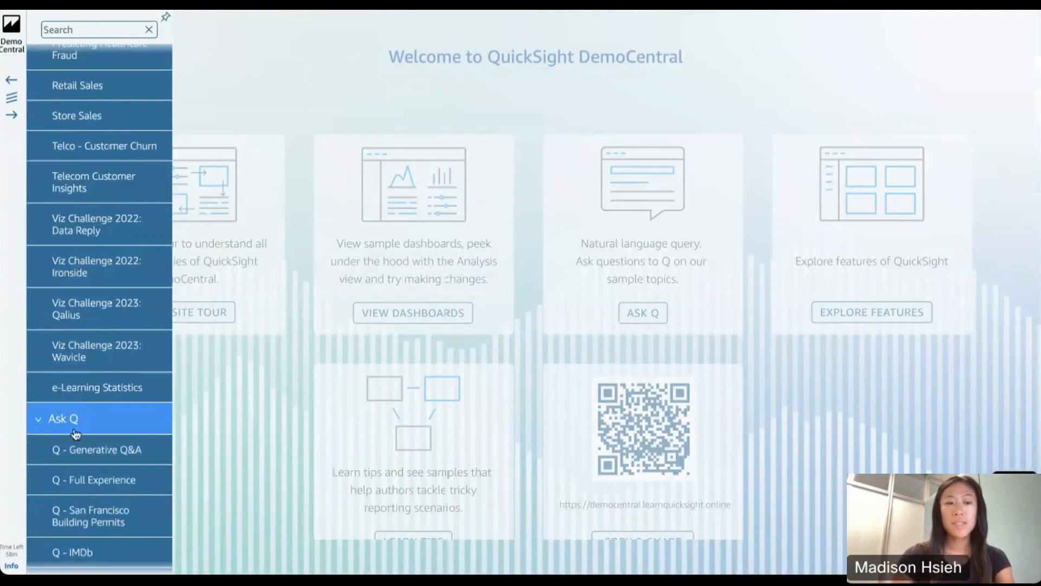
pyautogui.scroll(-4, 74, 432)
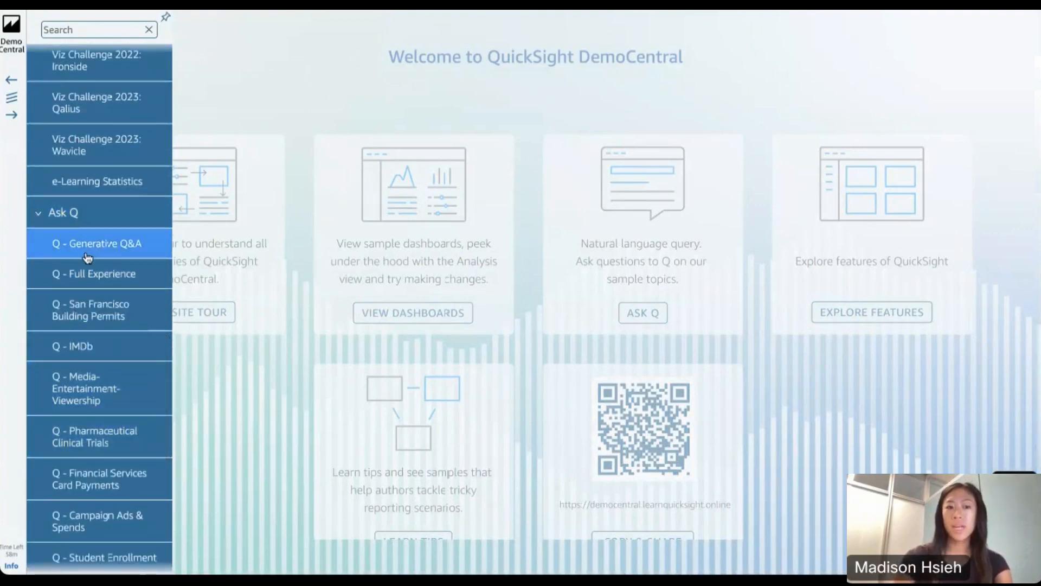
pyautogui.scroll(-2, 100, 423)
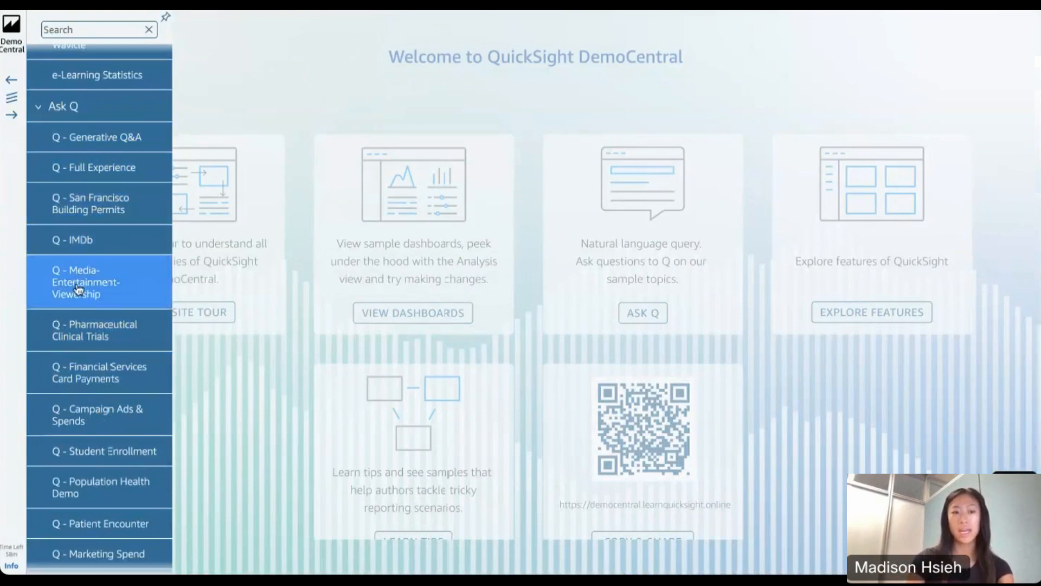
pyautogui.click(85, 242)
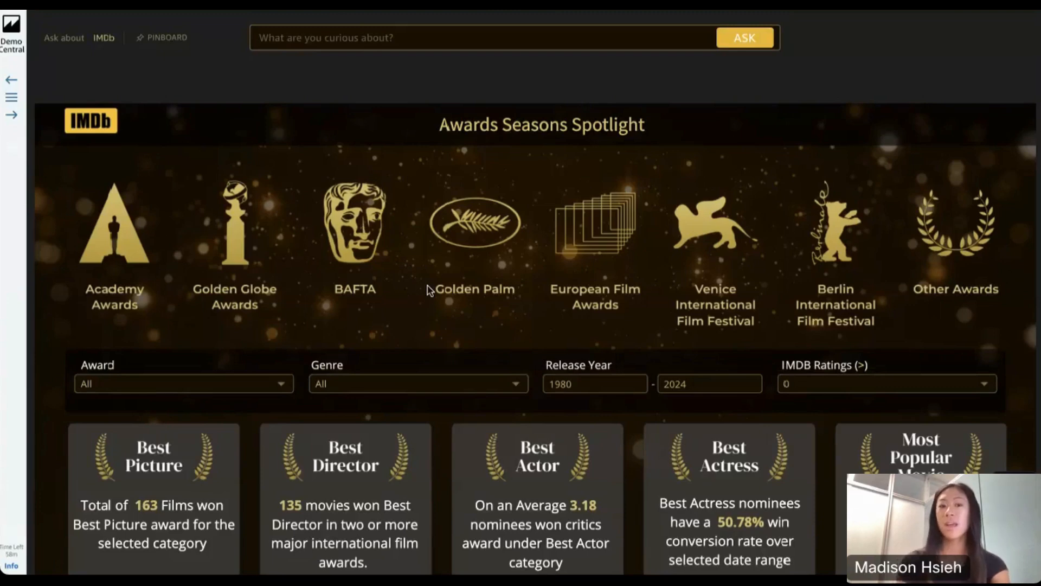
# Examine the IMDb dashboard's award cards, Award and Genre filter options, country map, yearly and rating charts, and titles list
pyautogui.scroll(-3, 465, 388)
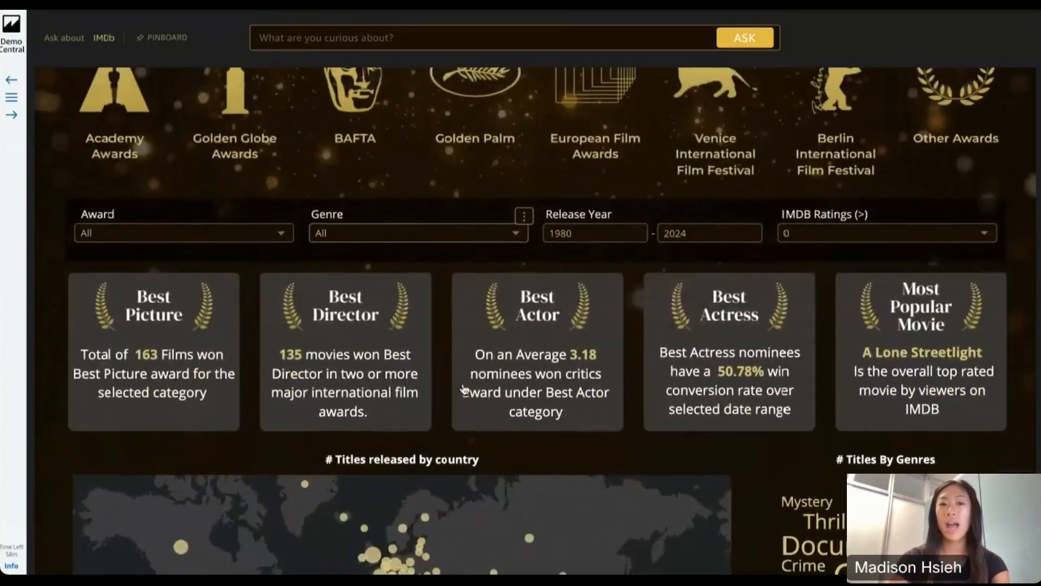
pyautogui.scroll(3, 465, 388)
pyautogui.scroll(-2, 465, 389)
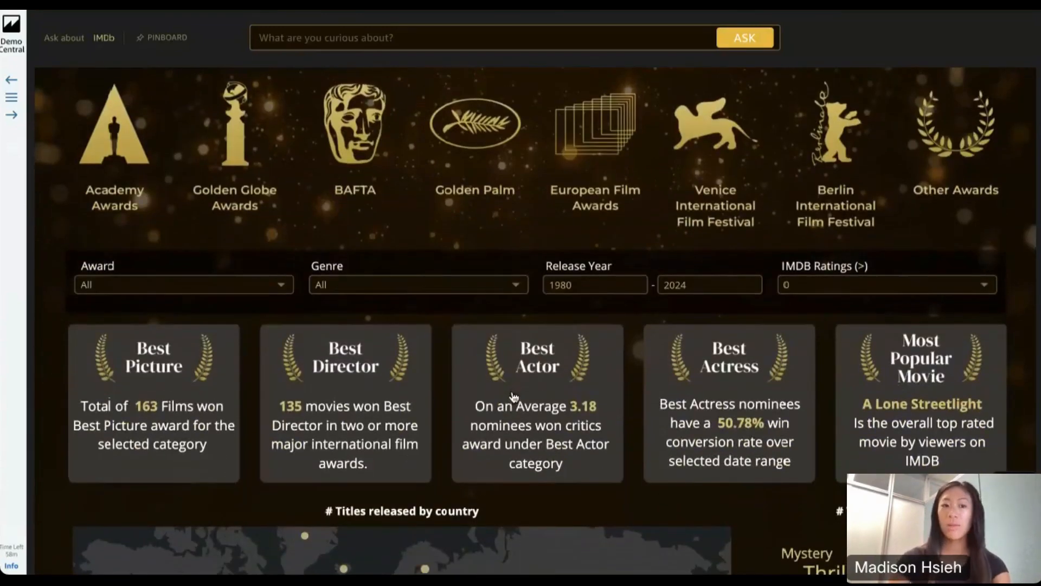
pyautogui.click(275, 293)
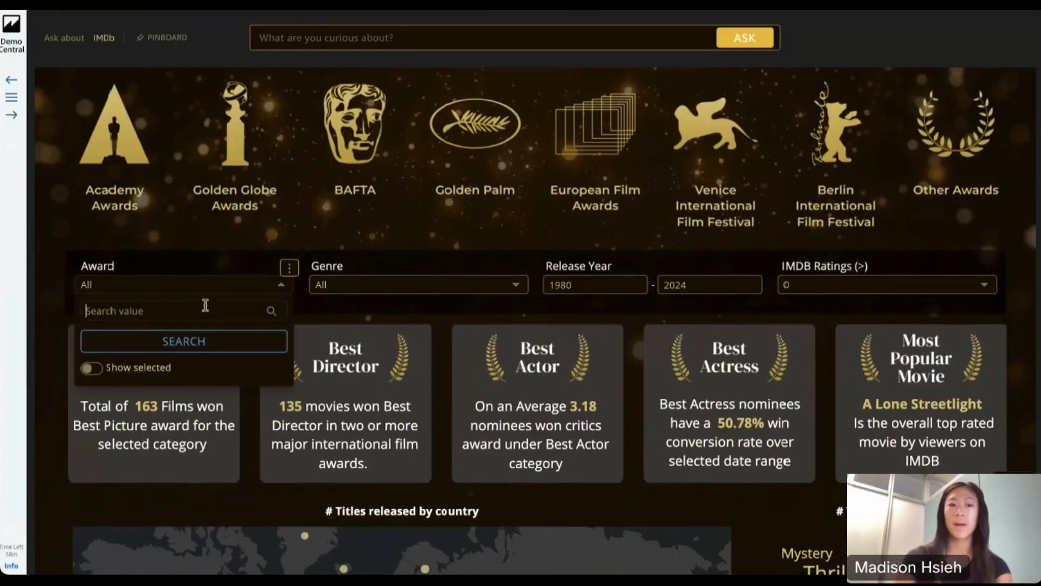
pyautogui.click(401, 288)
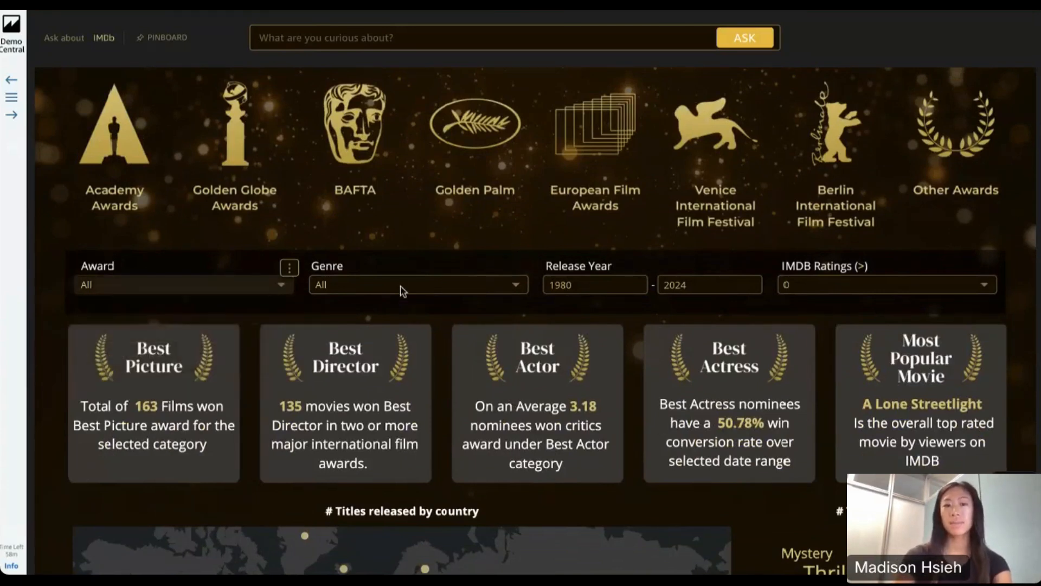
pyautogui.click(629, 299)
pyautogui.scroll(-2, 633, 303)
pyautogui.scroll(-3, 633, 304)
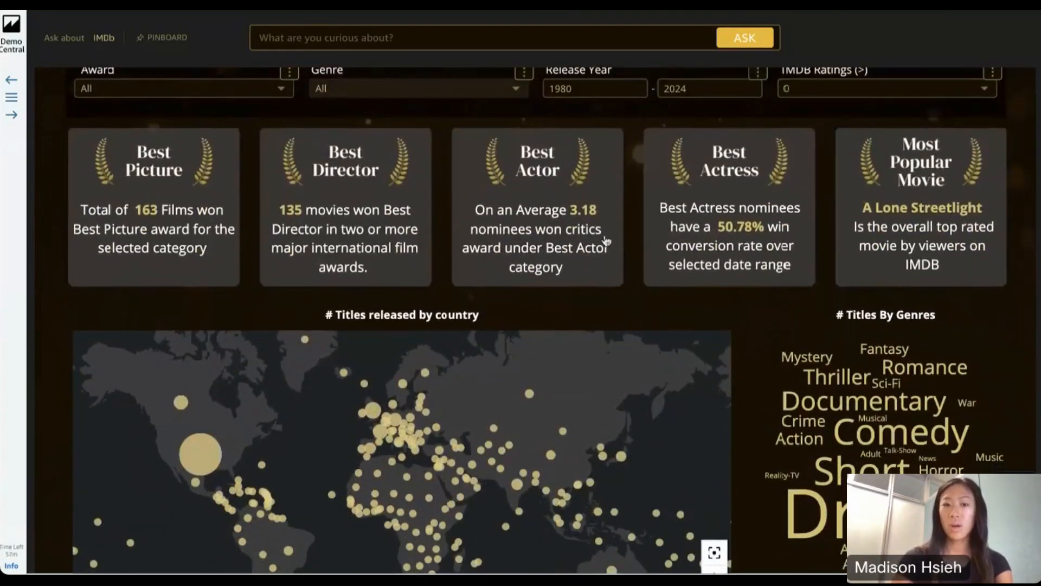
pyautogui.scroll(-5, 557, 281)
pyautogui.scroll(-5, 391, 451)
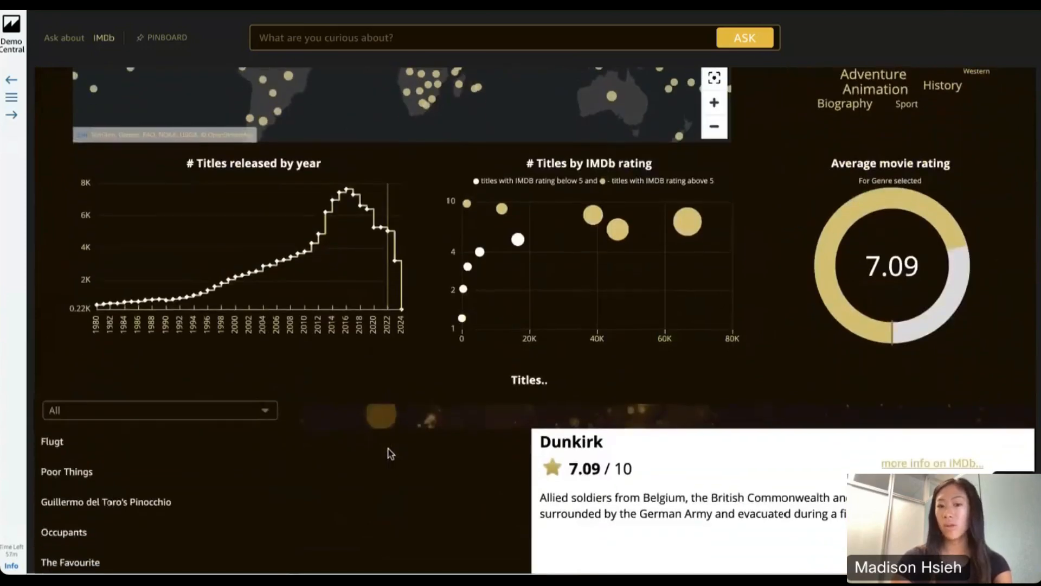
# Ask the IMDb topic the suggested question "percentage of movies with a rating of more than 7 per region"
pyautogui.scroll(13, 390, 452)
pyautogui.click(370, 38)
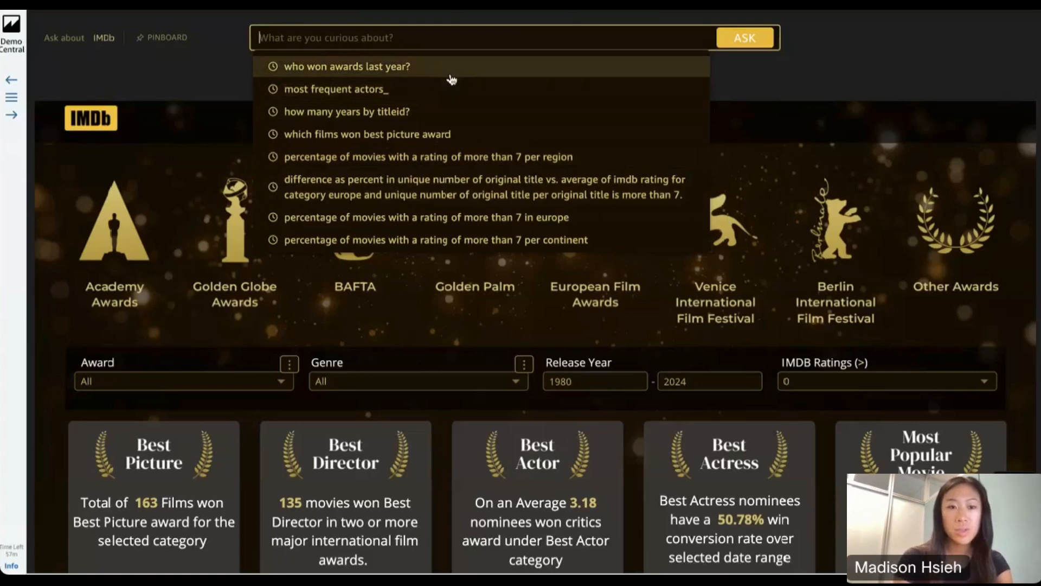
pyautogui.click(421, 165)
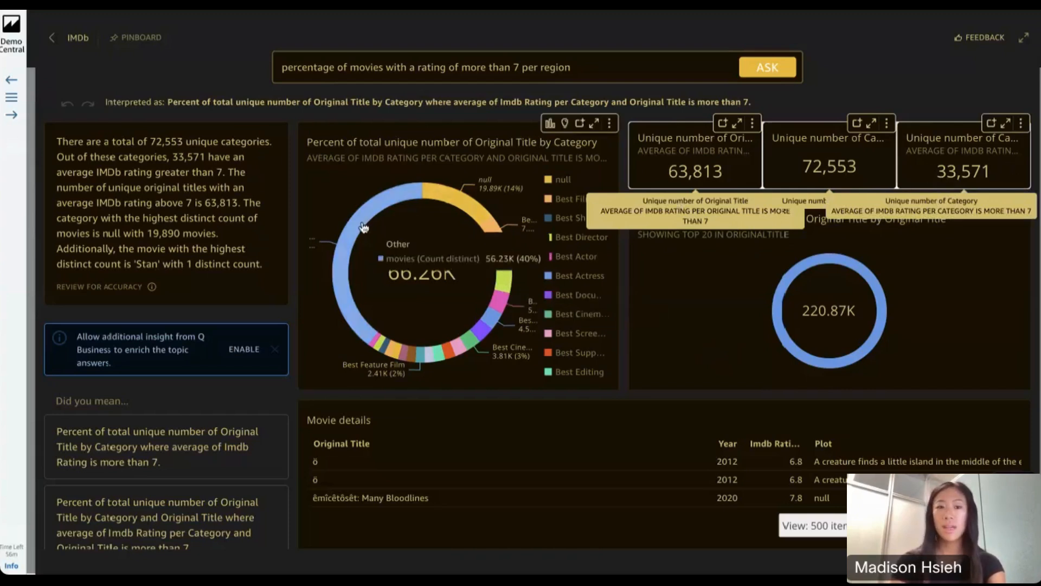
# View the donut chart of titles by category maximized, restore its size, and check its add-to-pinboard option
pyautogui.click(596, 124)
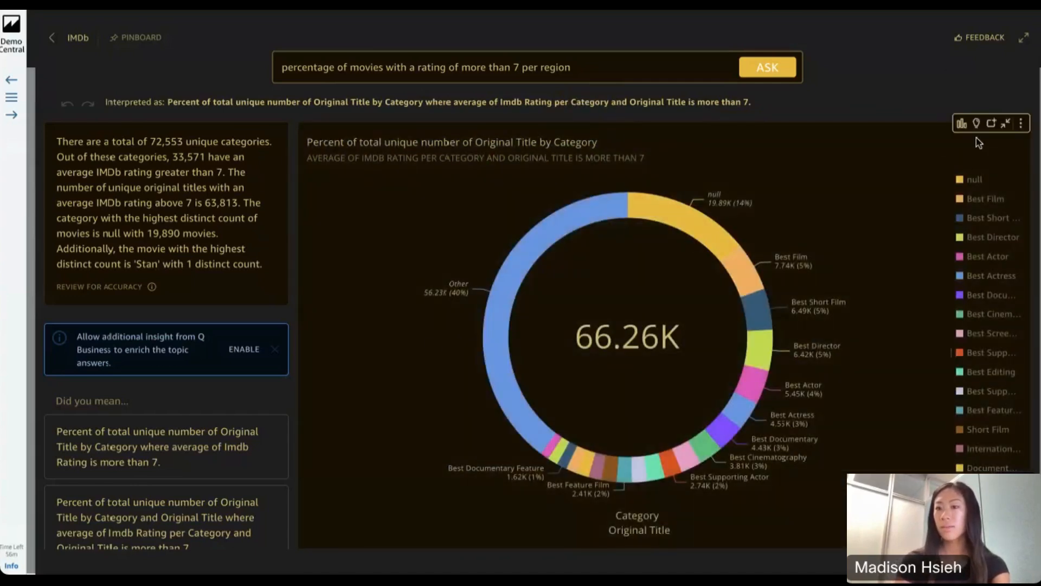
pyautogui.click(1003, 125)
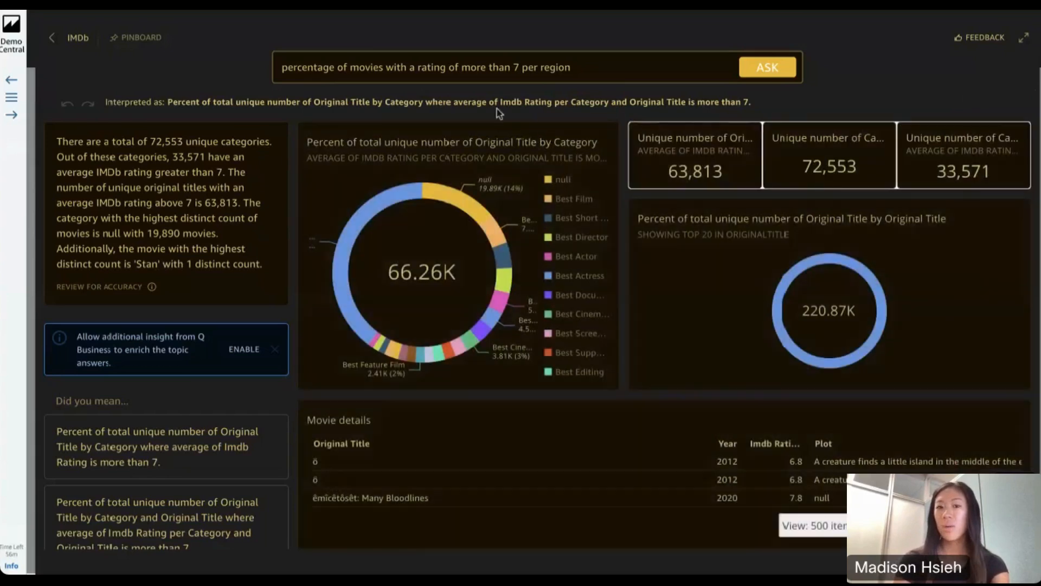
pyautogui.moveTo(564, 130)
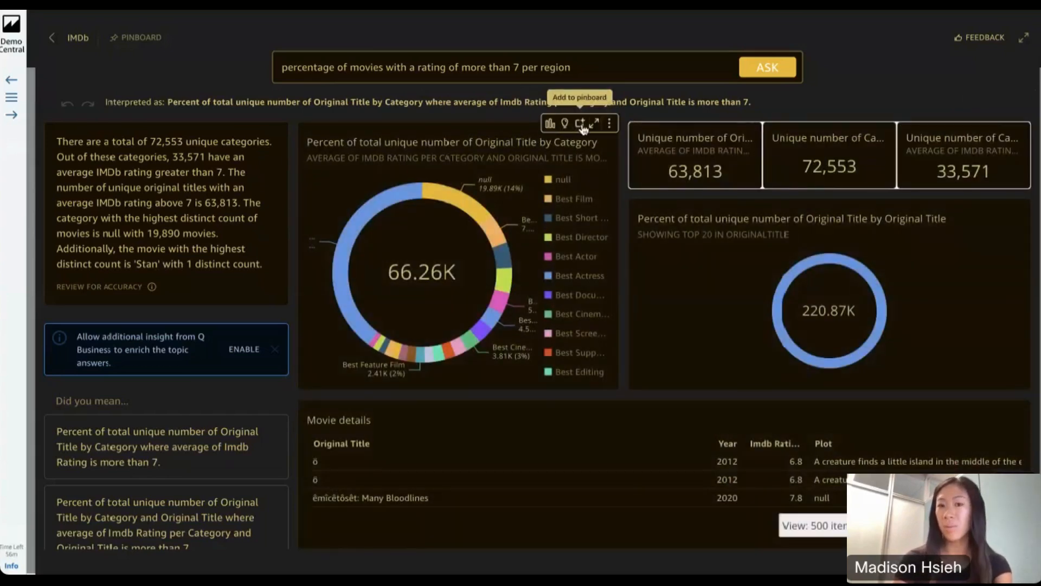
pyautogui.click(581, 125)
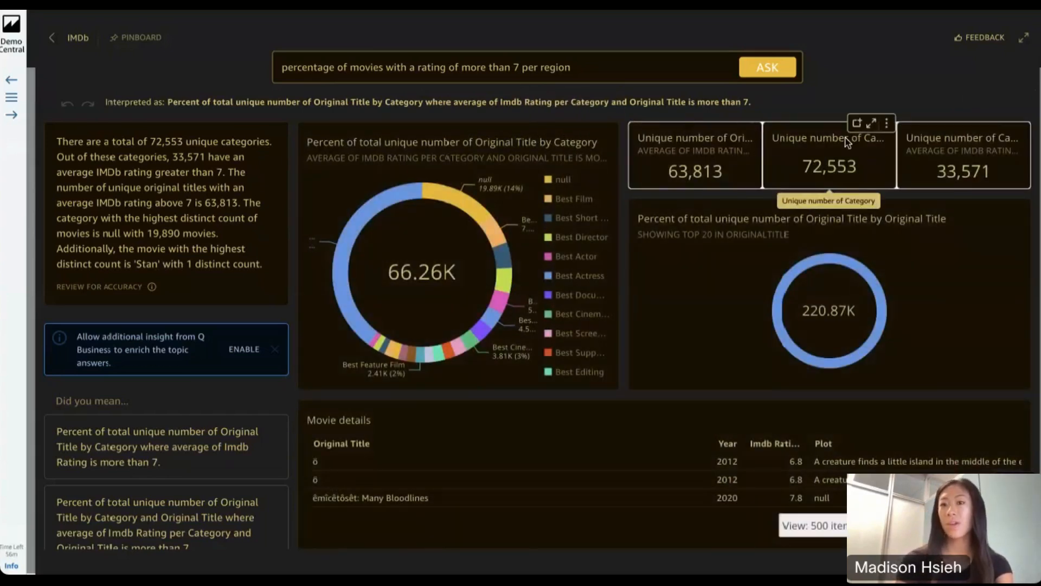
# Examine the answer's key figures, the Movie details table, the text summary and the alternative "Did you mean" questions
pyautogui.moveTo(970, 134)
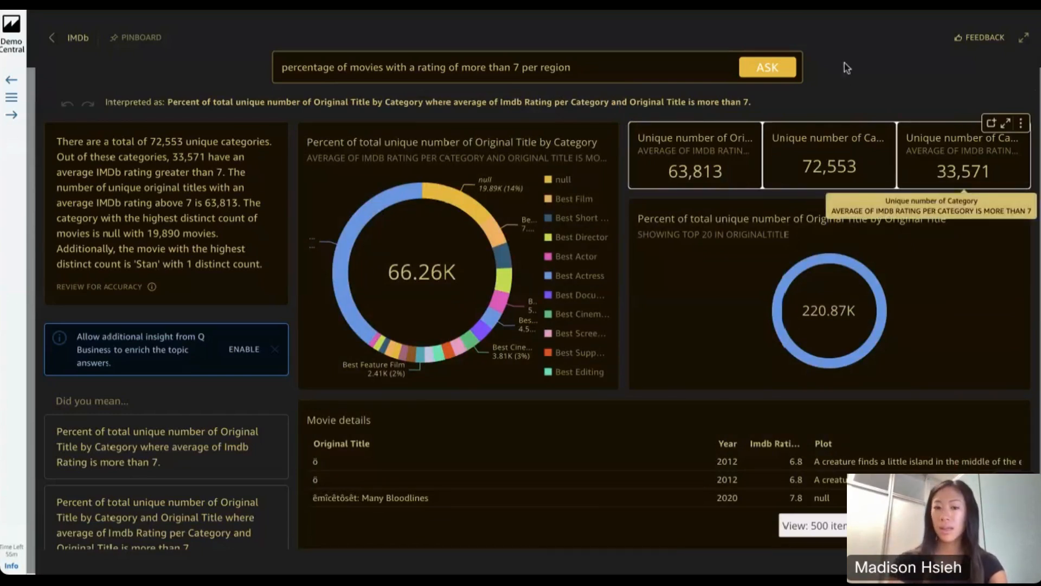
pyautogui.scroll(-5, 625, 473)
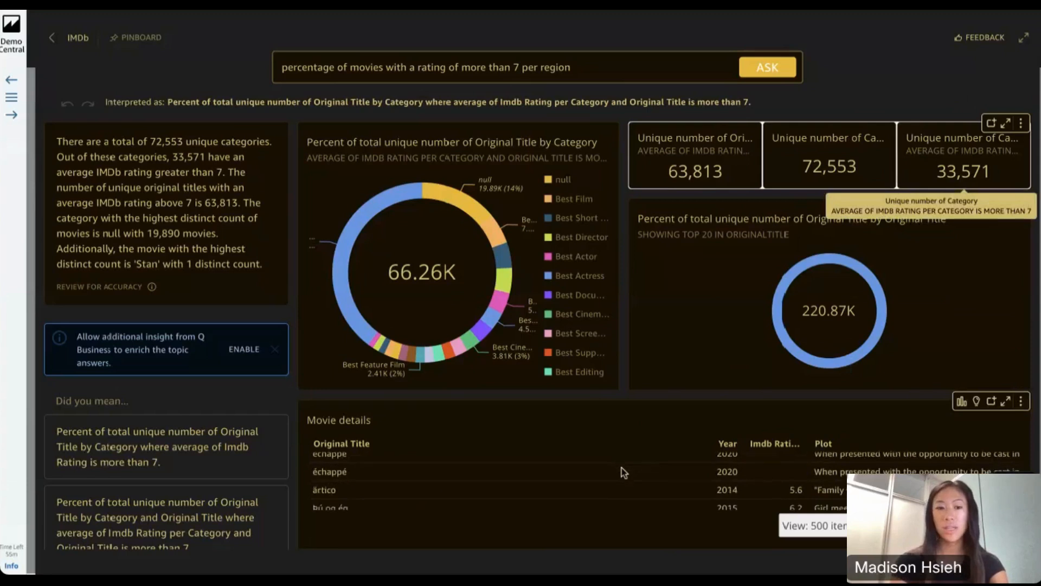
pyautogui.scroll(-5, 623, 472)
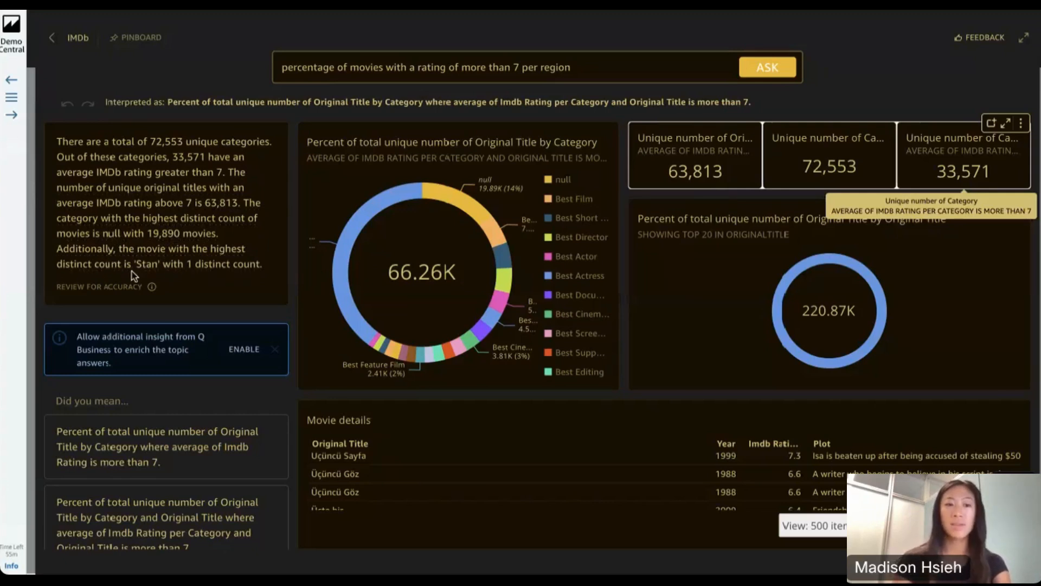
pyautogui.scroll(-2, 245, 276)
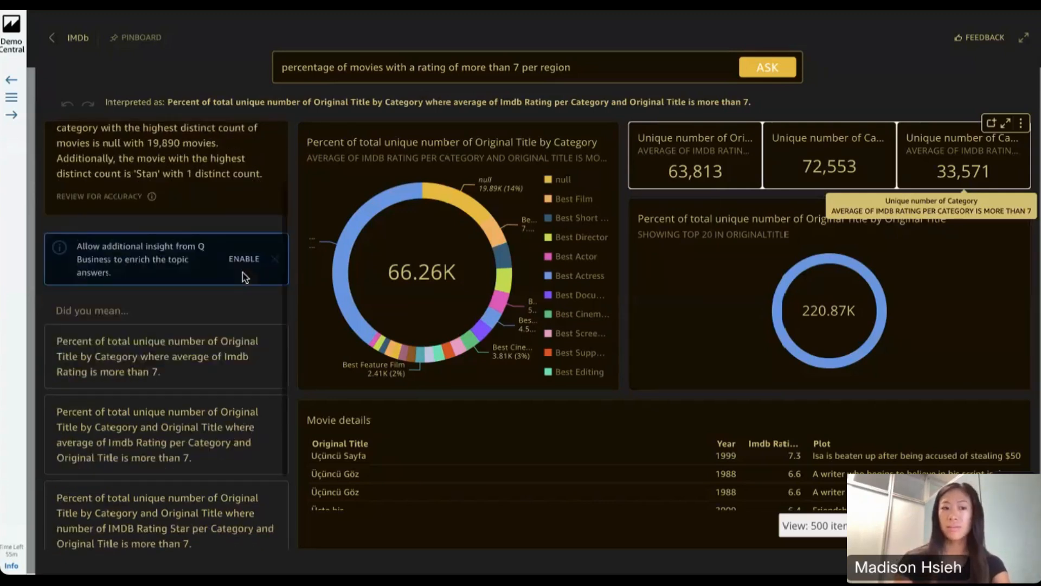
pyautogui.scroll(-2, 245, 277)
# Replace the current question with the suggested question "who won awards last year?" and get its answer
pyautogui.click(606, 79)
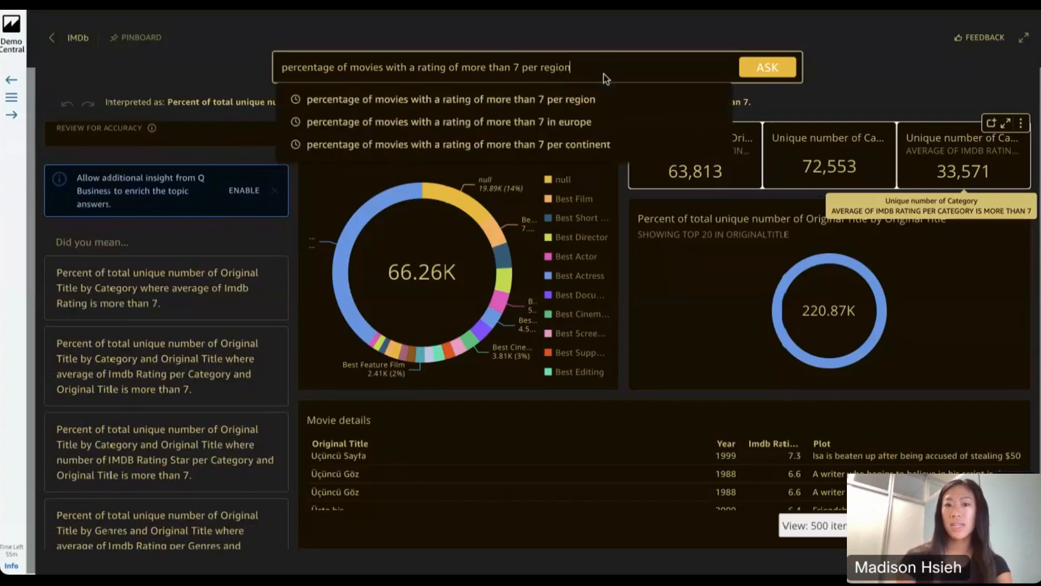
pyautogui.hotkey('ctrl', 'a')
pyautogui.press('BackSpace')
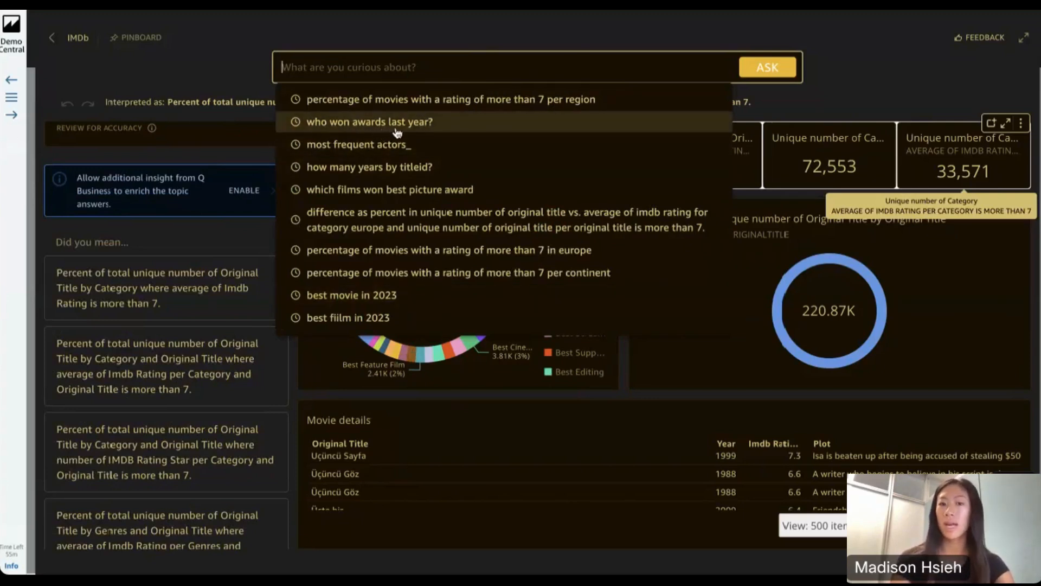
pyautogui.click(416, 128)
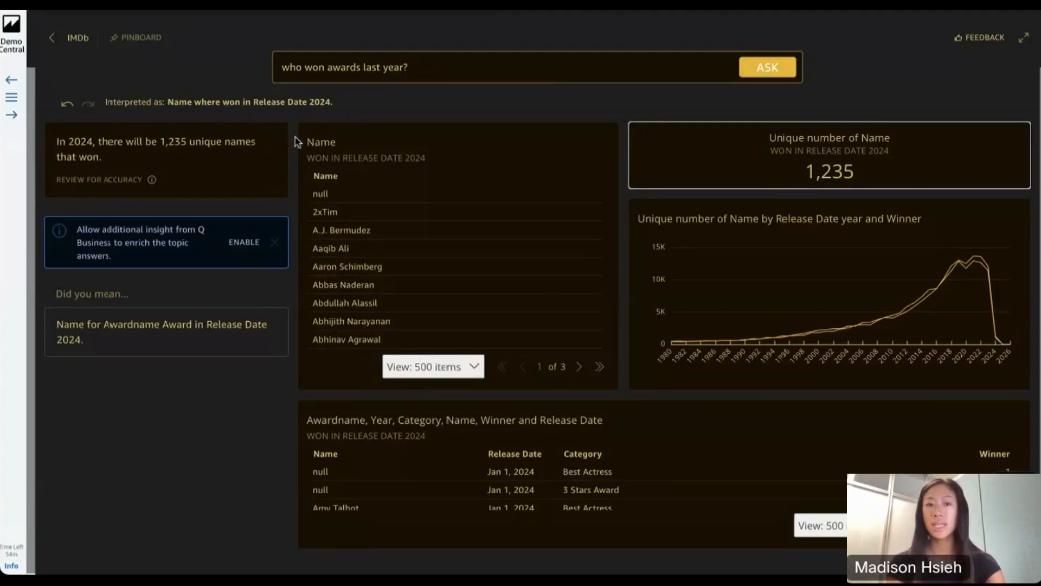
# Look through the list of winners' names in the answer for release date 2024
pyautogui.scroll(-2, 408, 274)
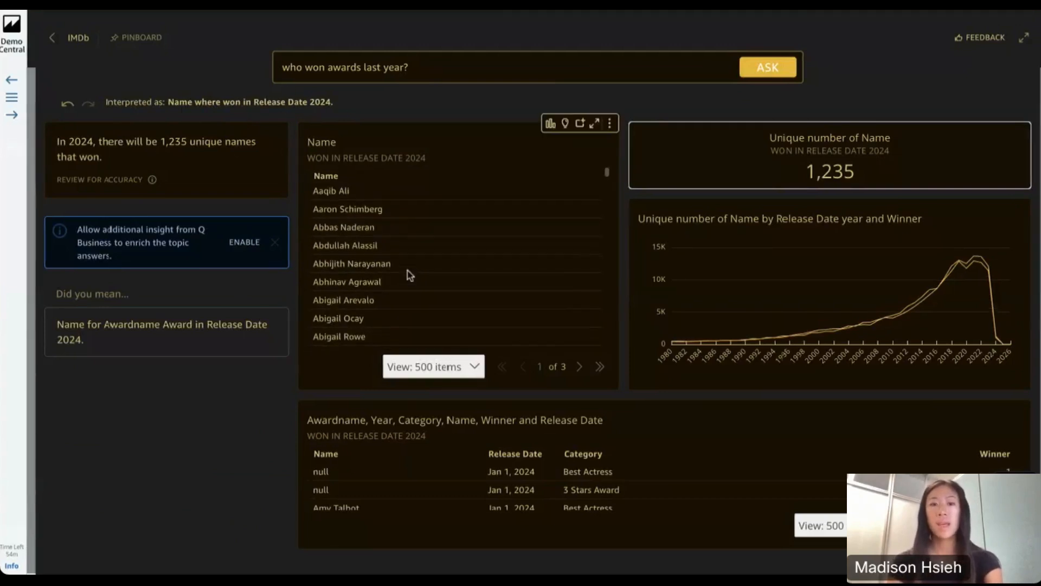
pyautogui.scroll(2, 407, 274)
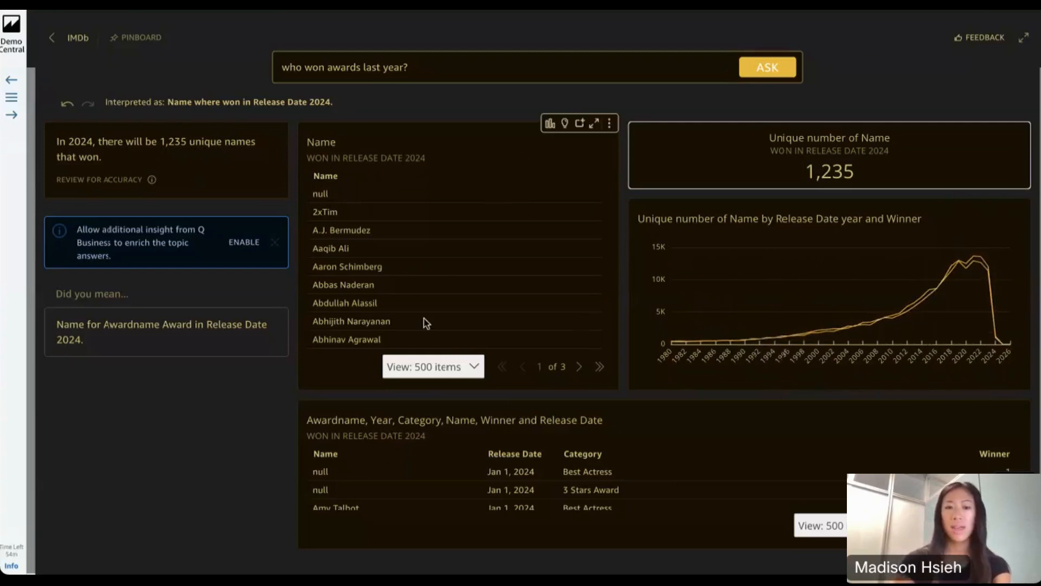
pyautogui.scroll(-5, 425, 323)
pyautogui.scroll(-2, 426, 323)
pyautogui.scroll(7, 425, 323)
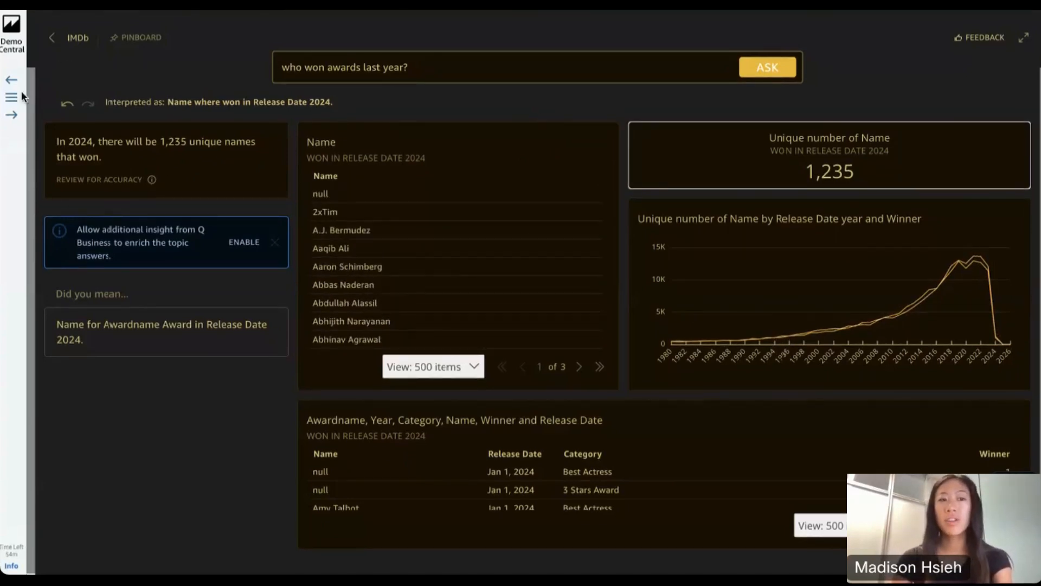
# Open the Q - Marketing Spend demo from the Ask Q examples and show its Marketing Dashboard sheet
pyautogui.click(9, 102)
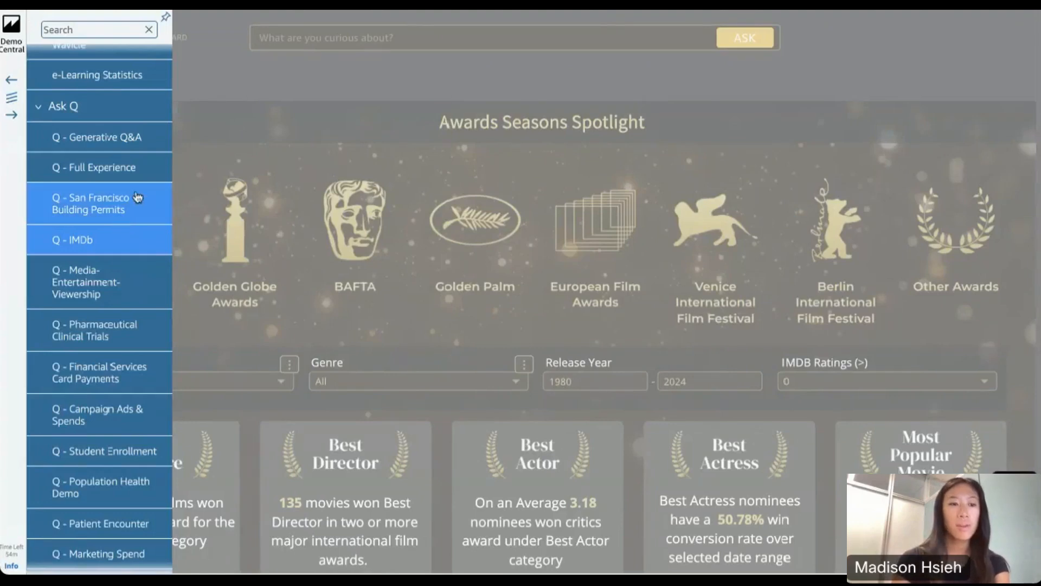
pyautogui.scroll(-1, 113, 342)
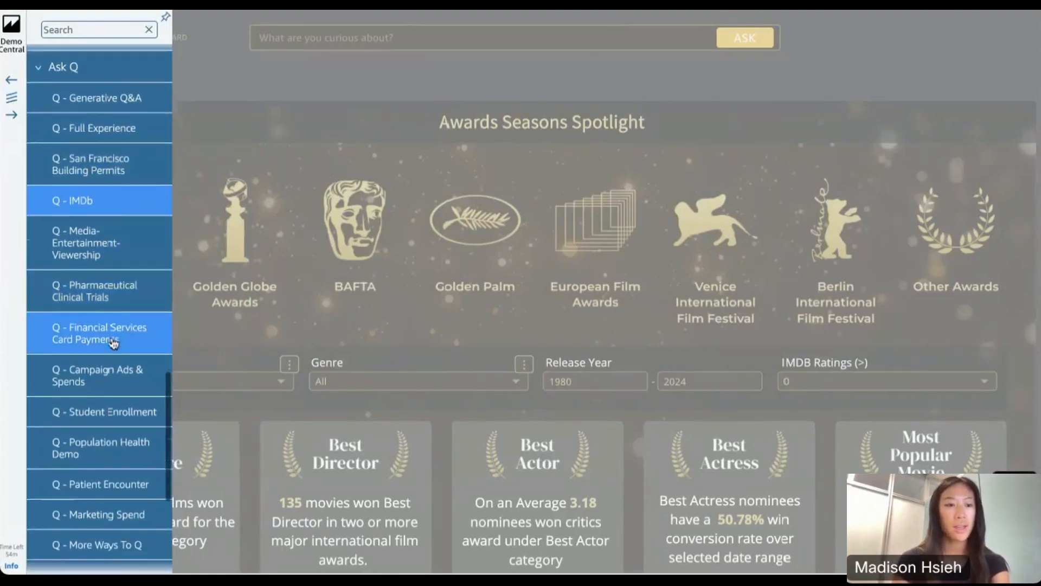
pyautogui.scroll(-6, 109, 347)
pyautogui.click(98, 282)
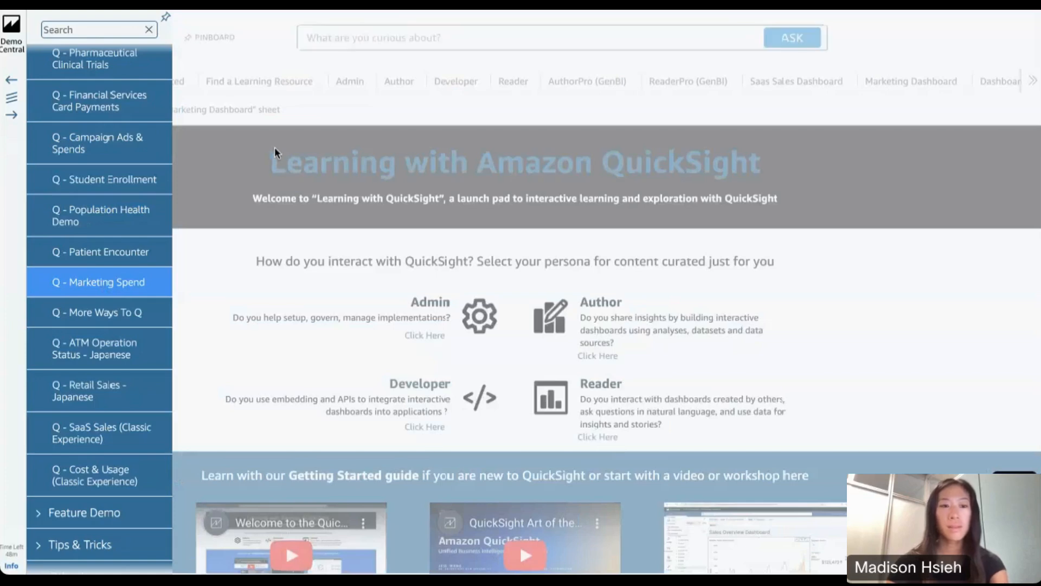
pyautogui.click(282, 371)
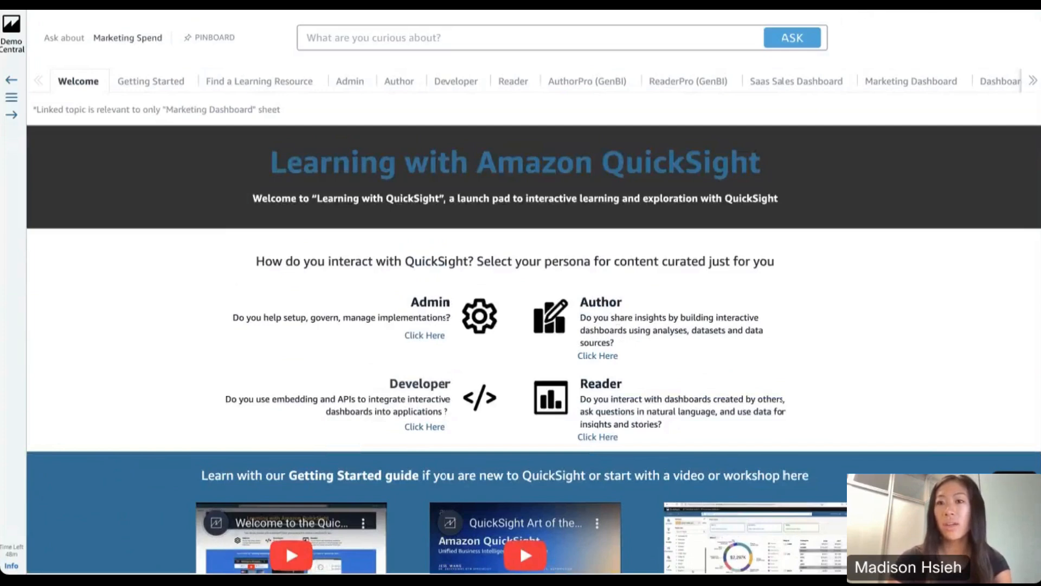
pyautogui.click(890, 81)
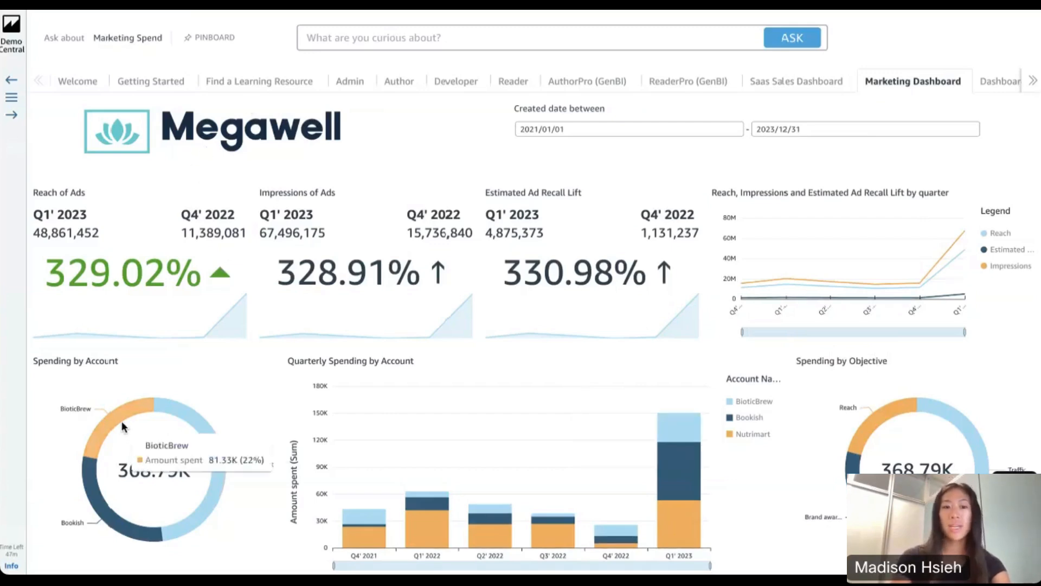
# Look through the Marketing Dashboard's visuals, from spending and click metrics to ad spending by objective, post performance and ad impressions
pyautogui.scroll(-3, 123, 427)
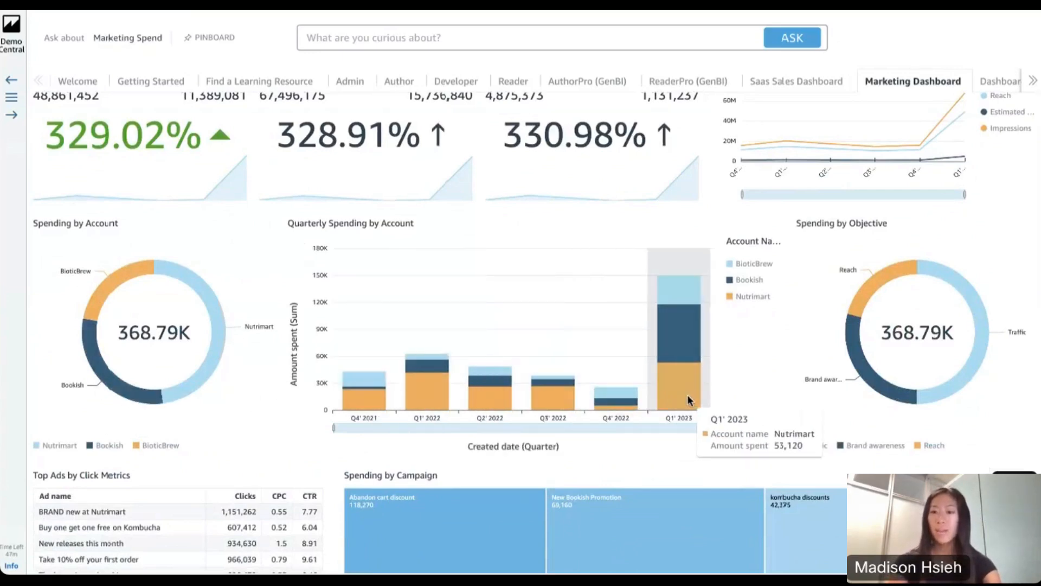
pyautogui.scroll(-3, 687, 400)
pyautogui.scroll(-3, 418, 541)
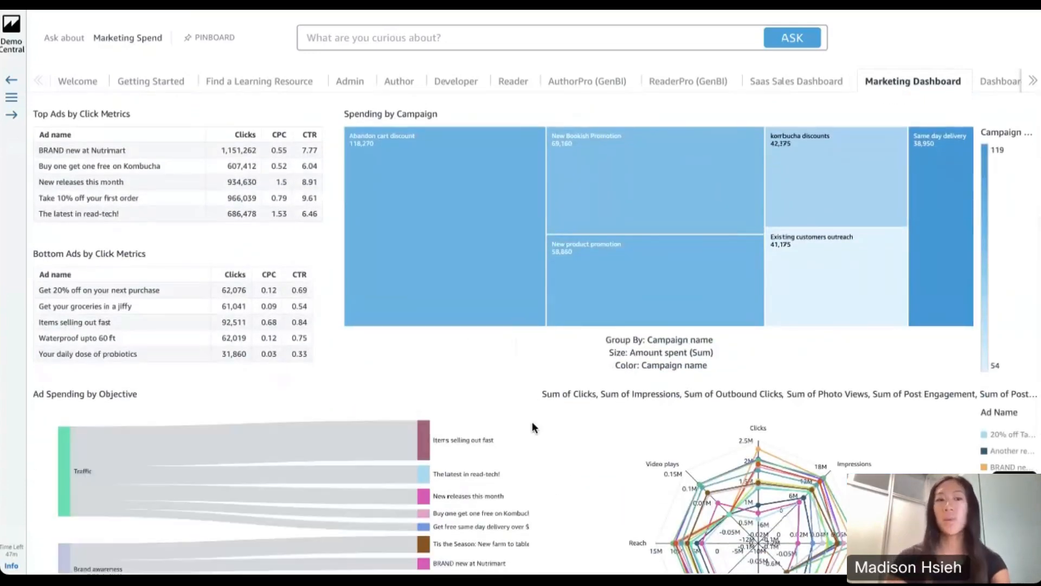
pyautogui.scroll(-1, 532, 421)
pyautogui.scroll(-3, 533, 421)
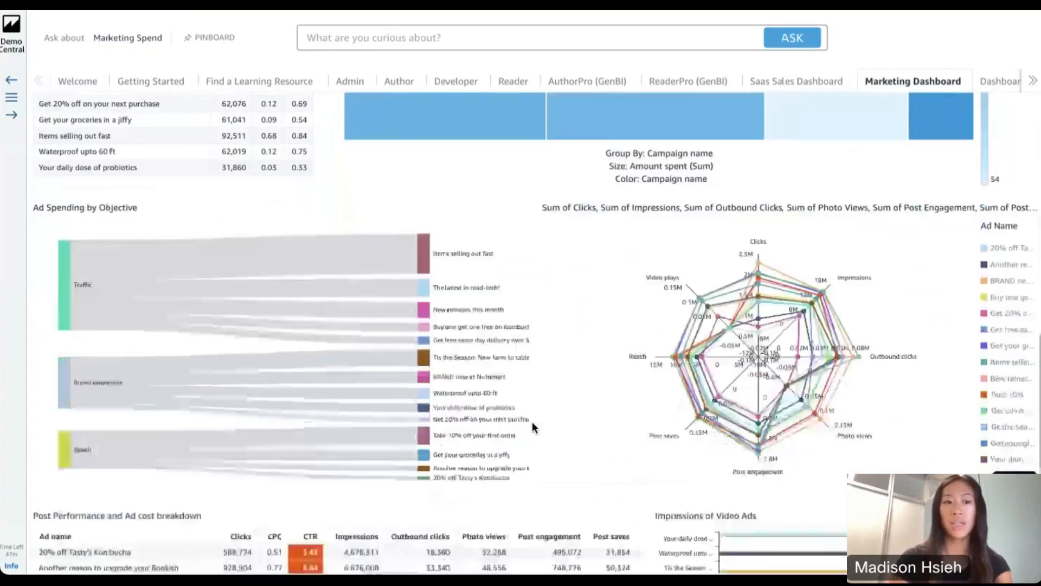
pyautogui.scroll(-1, 532, 422)
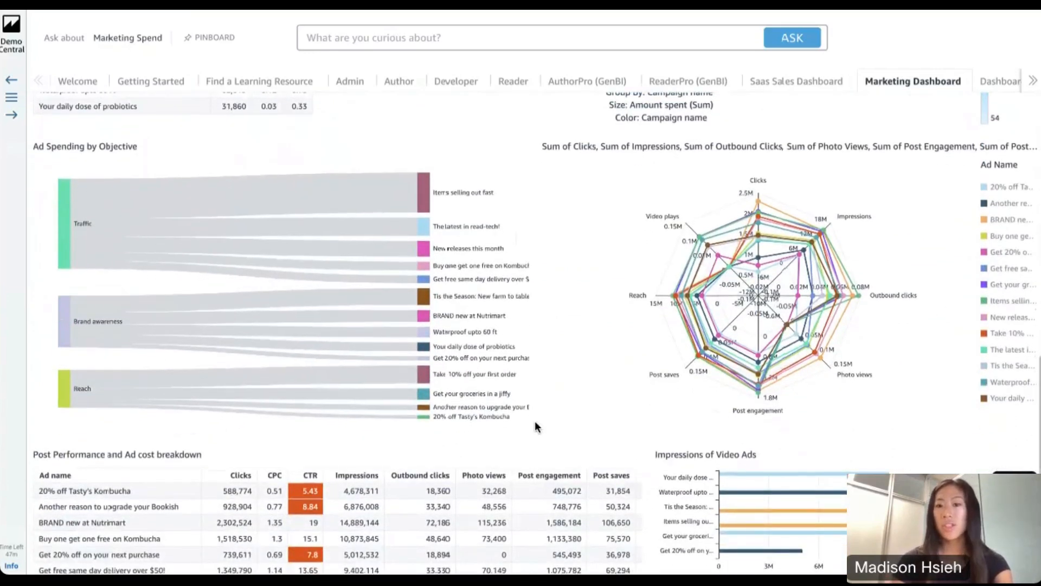
pyautogui.moveTo(139, 263)
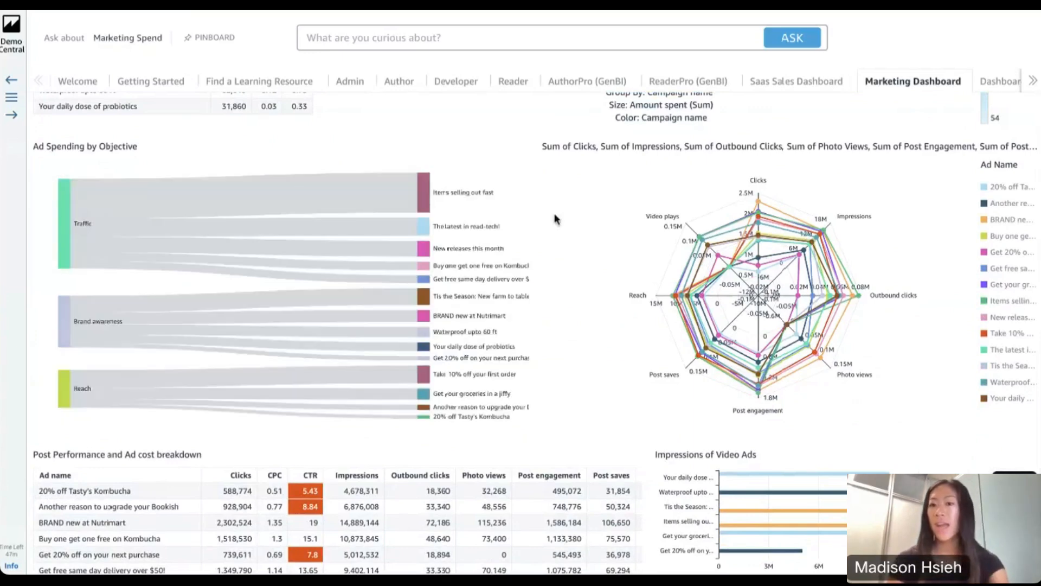
pyautogui.scroll(-1, 556, 219)
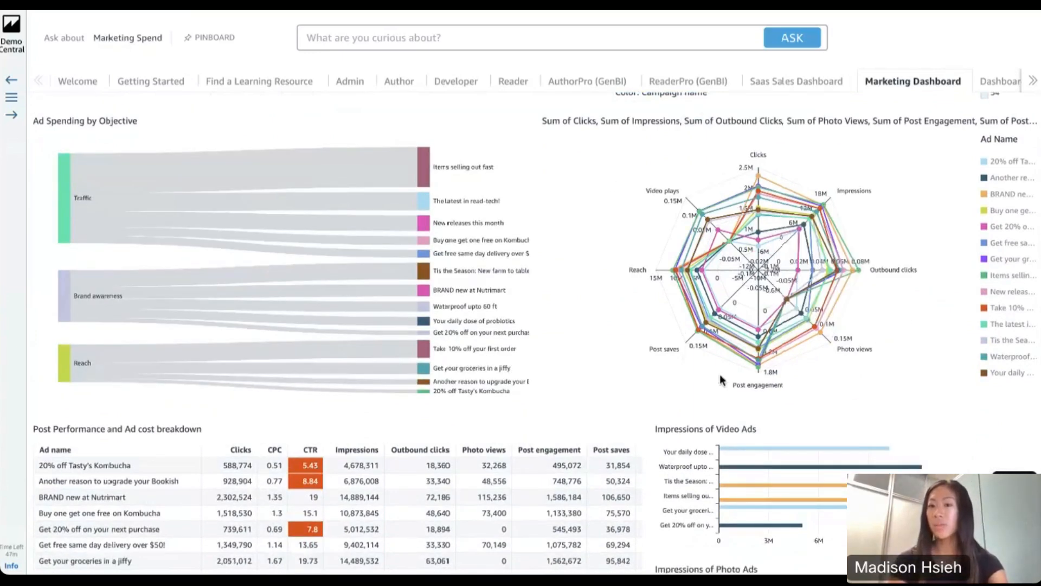
pyautogui.scroll(-5, 569, 379)
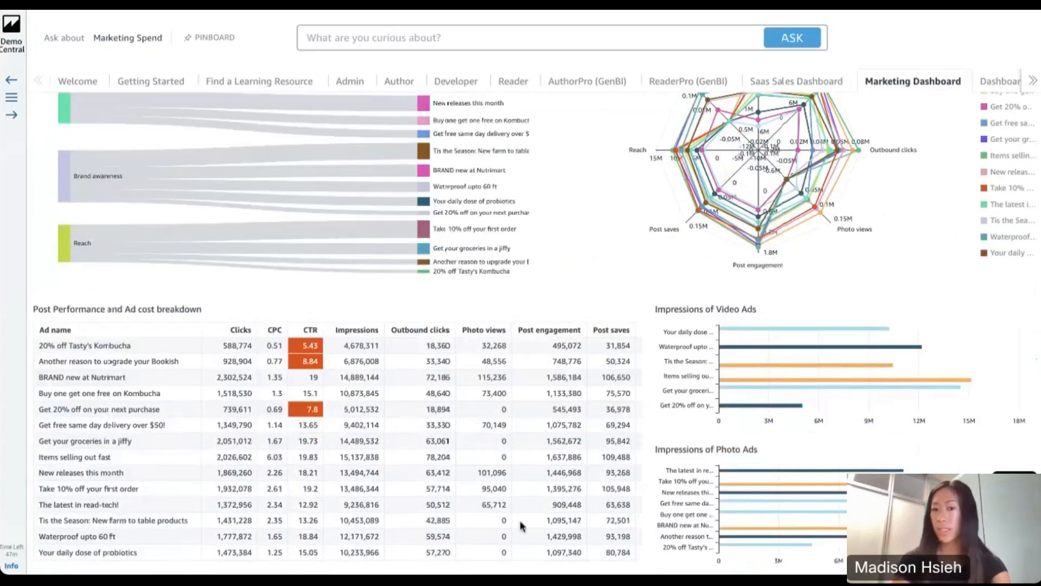
pyautogui.scroll(12, 582, 275)
pyautogui.scroll(10, 581, 275)
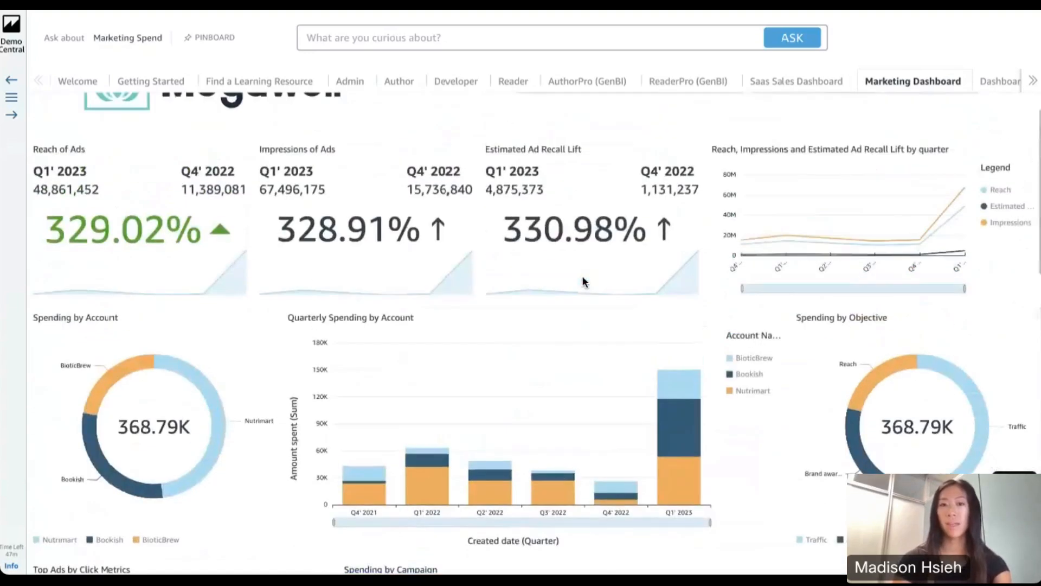
# Ask the Marketing Spend topic the recent question "sales last year", dismiss the notices on the answer and return to the dashboard
pyautogui.click(517, 37)
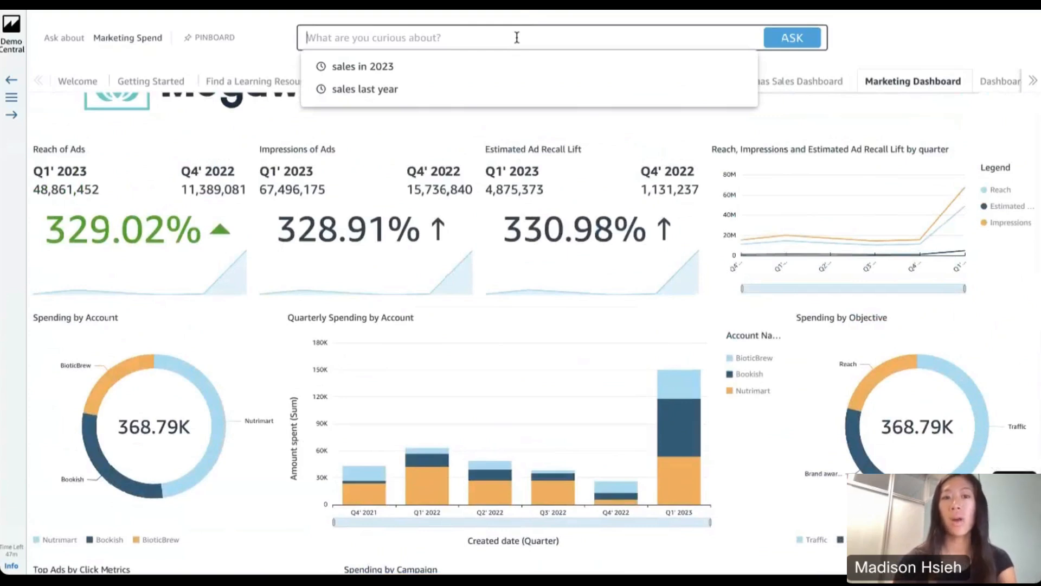
pyautogui.click(360, 89)
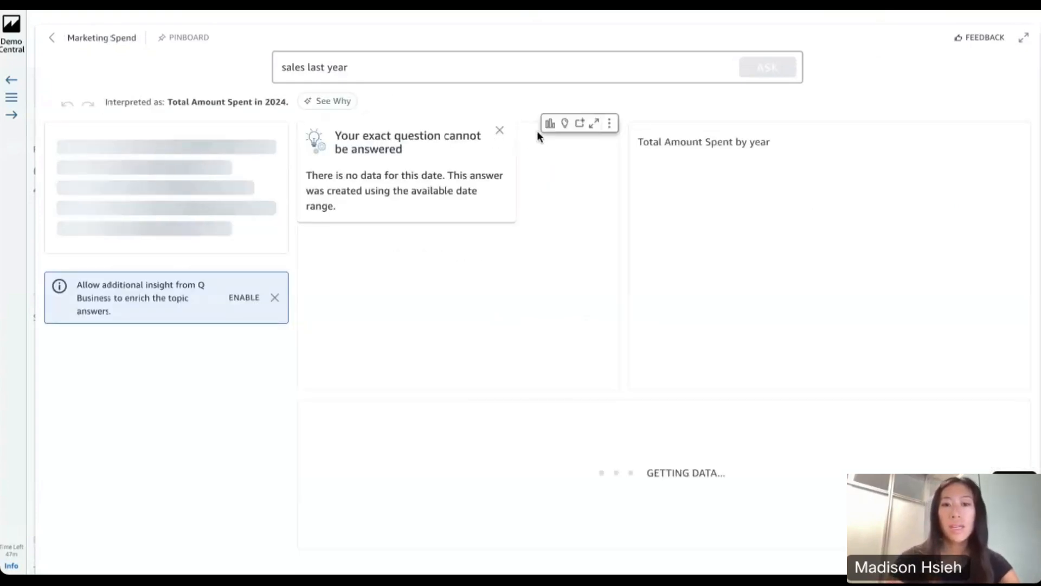
pyautogui.click(500, 132)
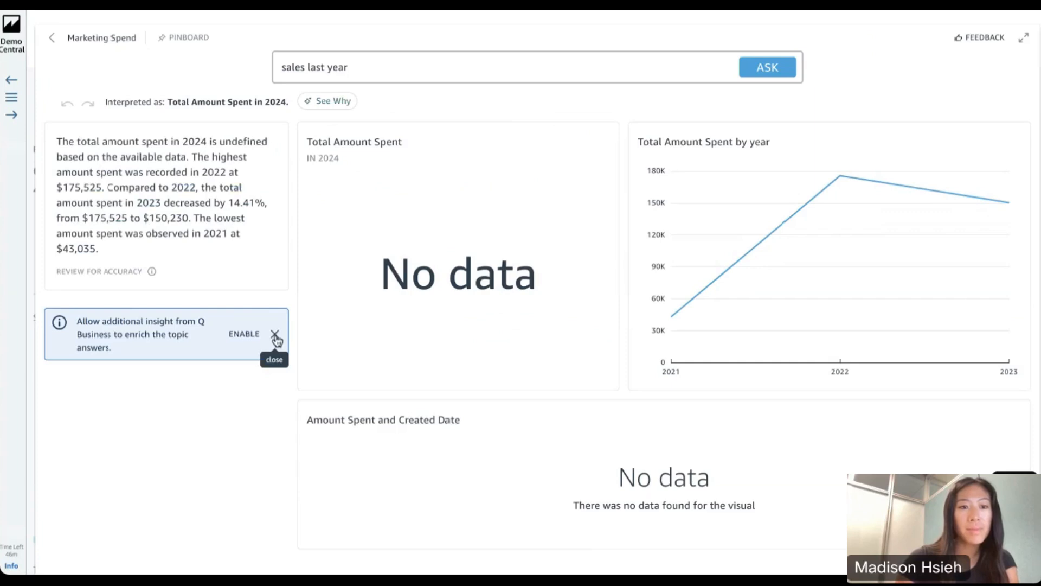
pyautogui.click(275, 337)
pyautogui.click(50, 37)
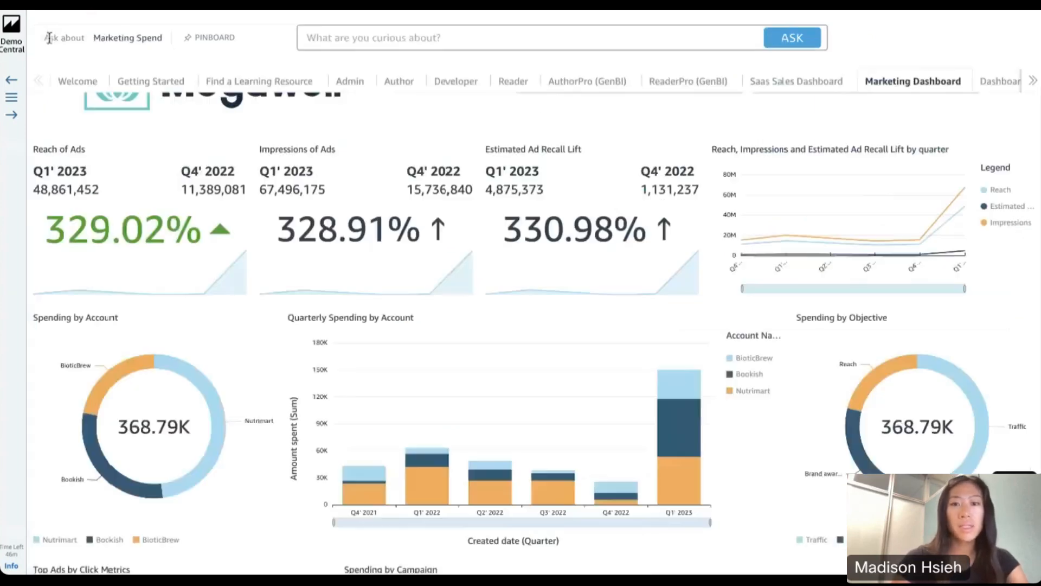
# Ask the Marketing Spend topic "best campaign for reach"
pyautogui.click(408, 43)
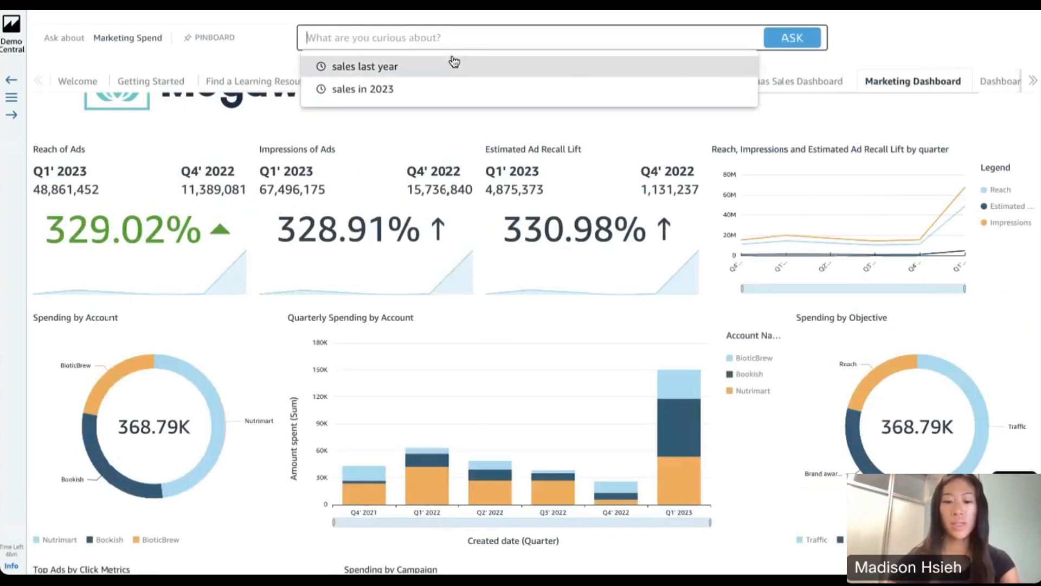
pyautogui.write('h')
pyautogui.press('BackSpace')
pyautogui.write('best ')
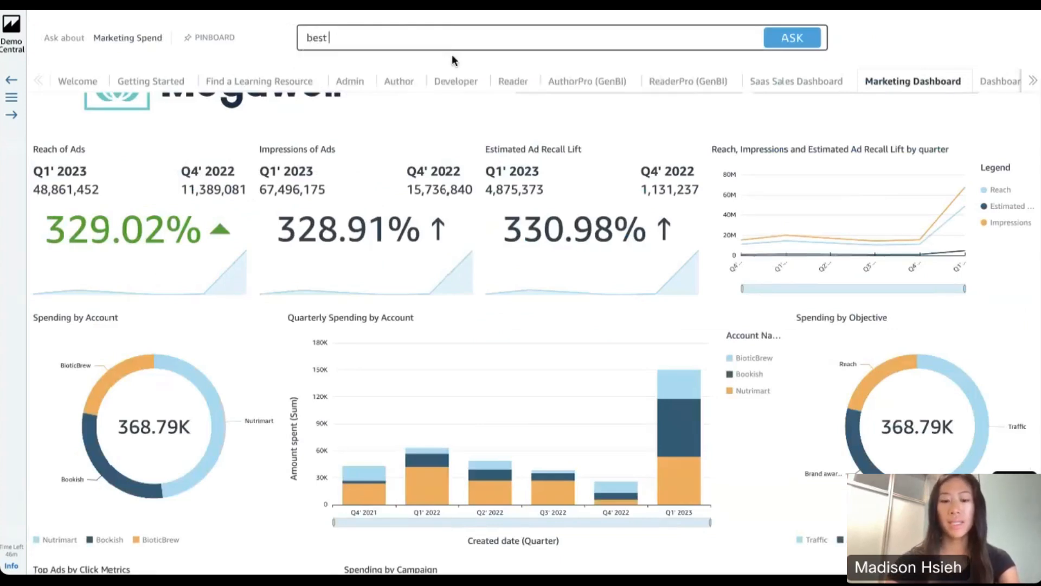
pyautogui.write('campai')
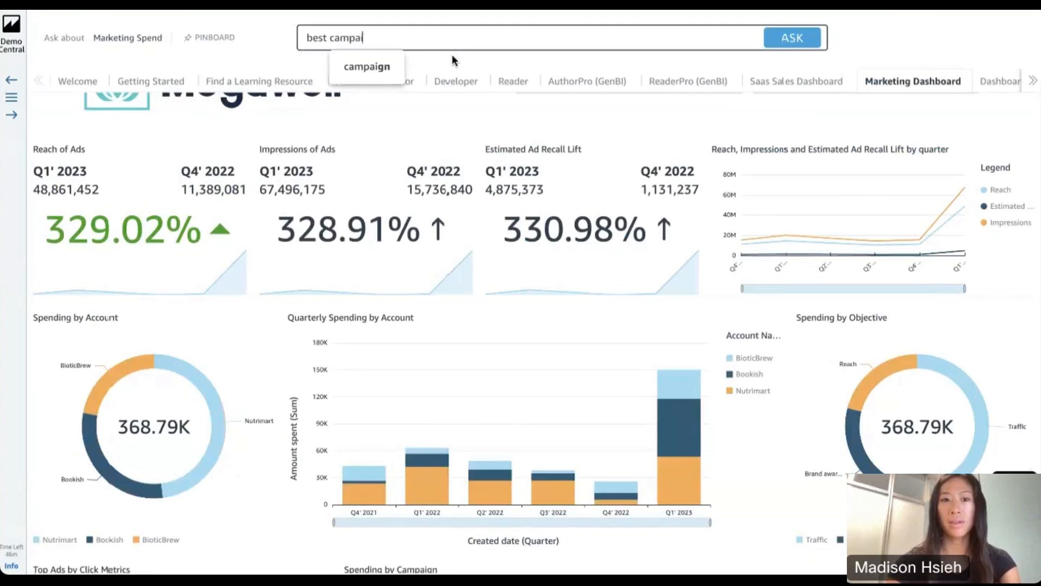
pyautogui.write('gn for reach')
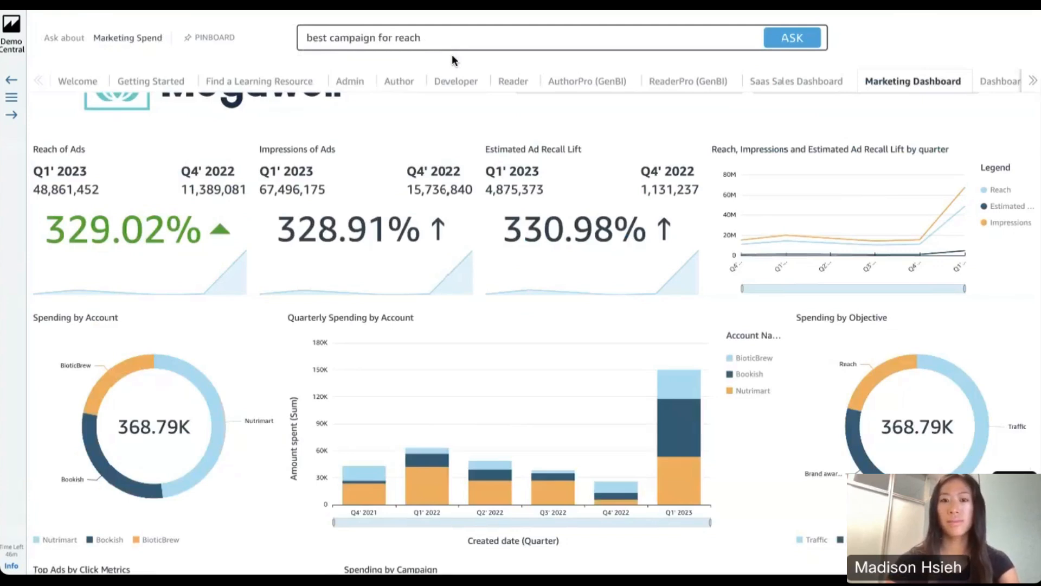
pyautogui.press('Return')
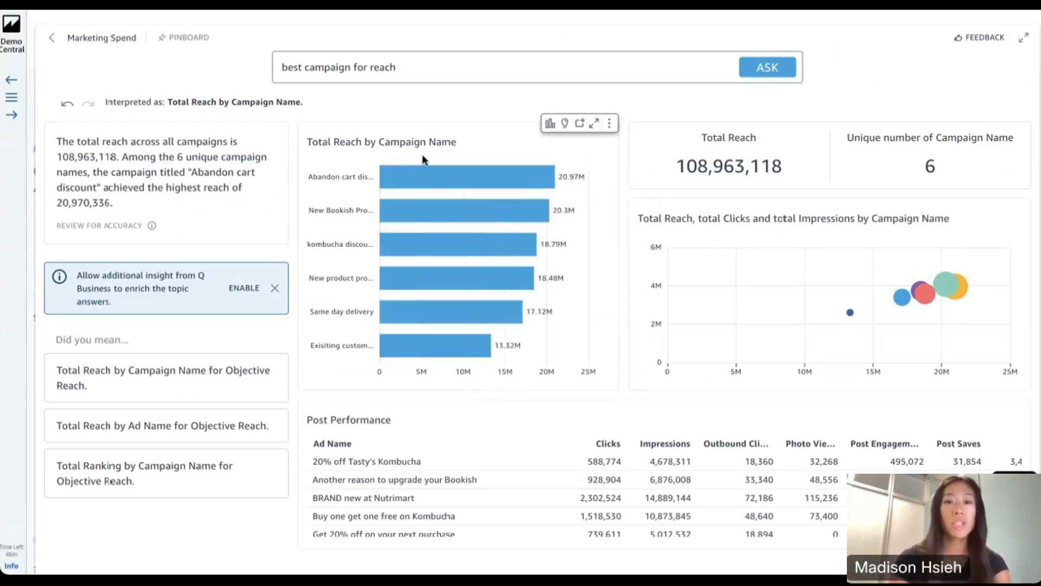
# Add the Total Reach by Campaign Name bar chart to the pinboard, then view it maximized and restore its size
pyautogui.click(580, 127)
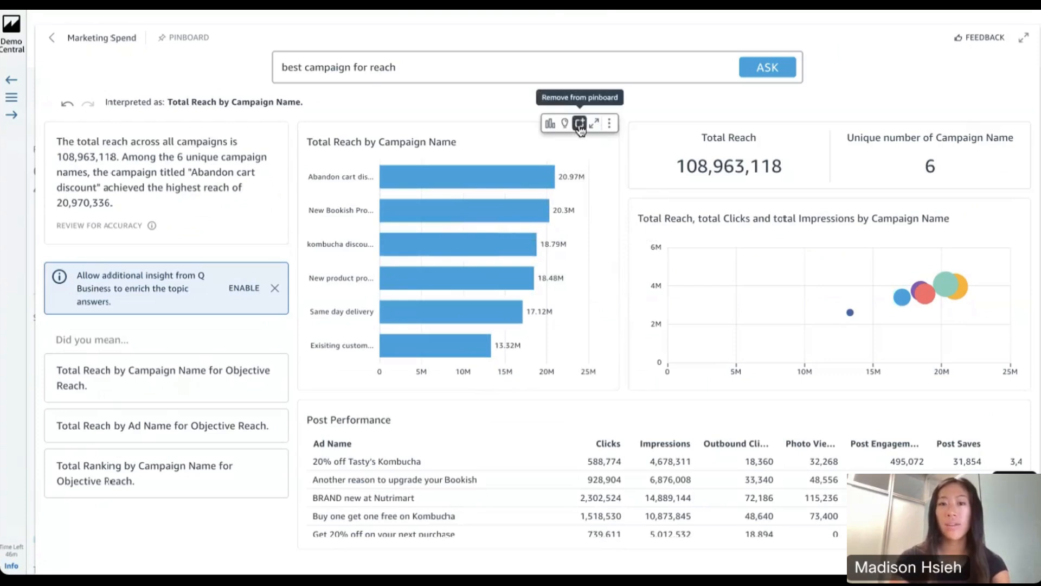
pyautogui.click(594, 123)
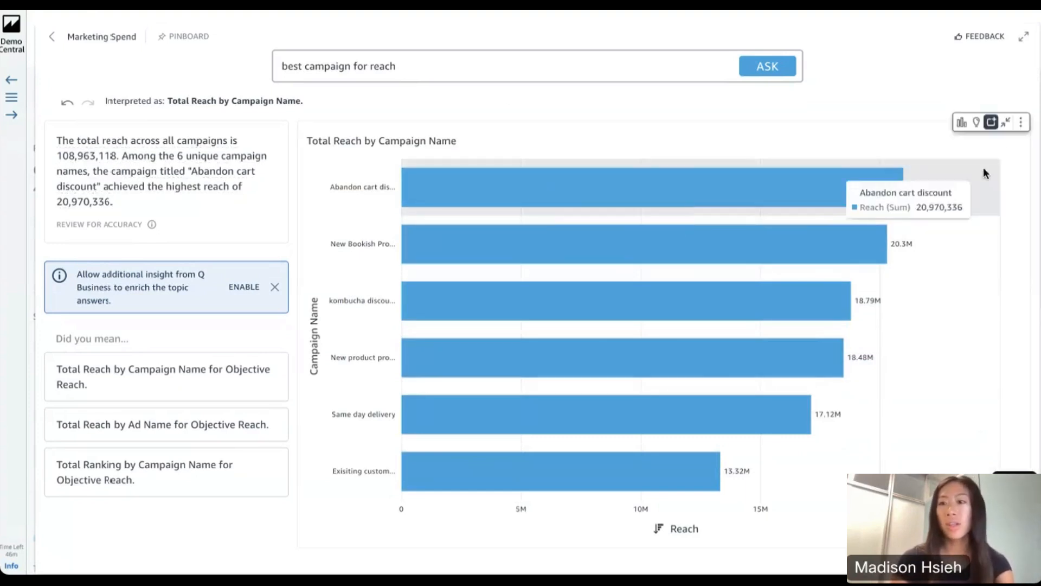
pyautogui.click(1006, 122)
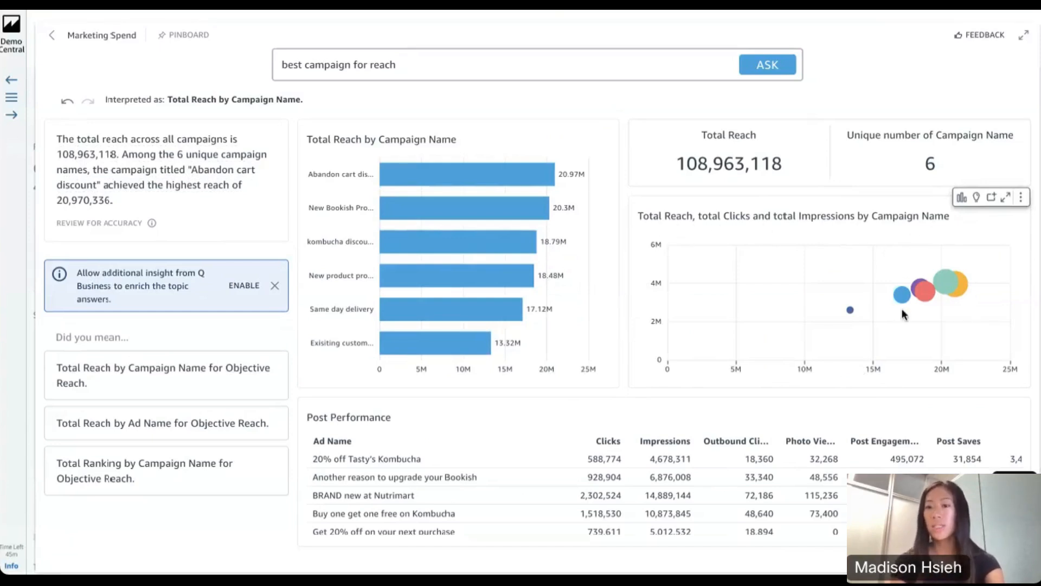
# Examine the campaign details in the reach, clicks and impressions bubble chart and the rows and columns of the Post Performance table
pyautogui.moveTo(922, 297)
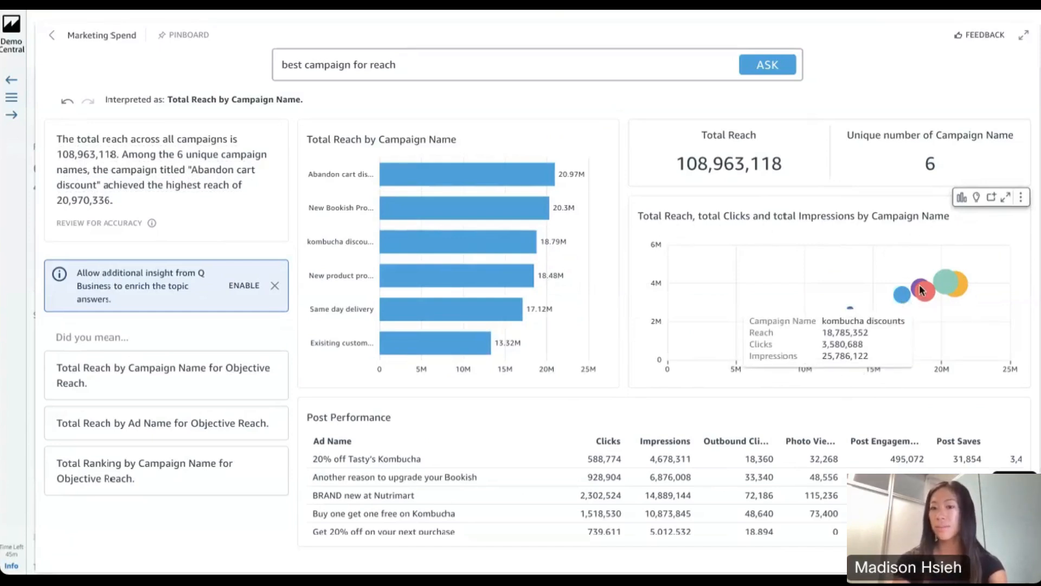
pyautogui.moveTo(956, 287)
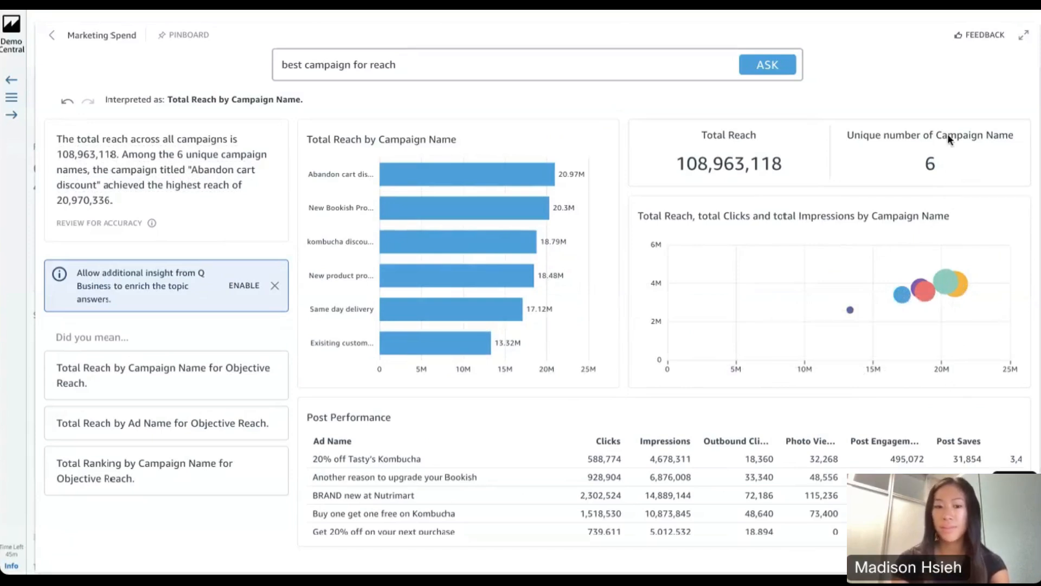
pyautogui.scroll(-3, 673, 474)
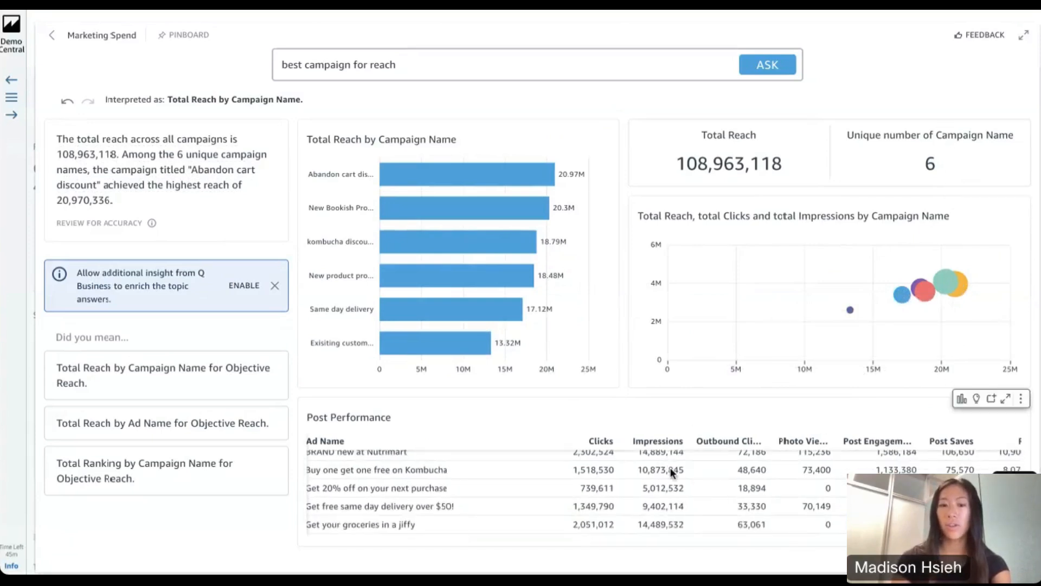
pyautogui.hscroll(3, 672, 474)
pyautogui.hscroll(1, 673, 473)
pyautogui.hscroll(-3, 616, 508)
pyautogui.scroll(-5, 617, 508)
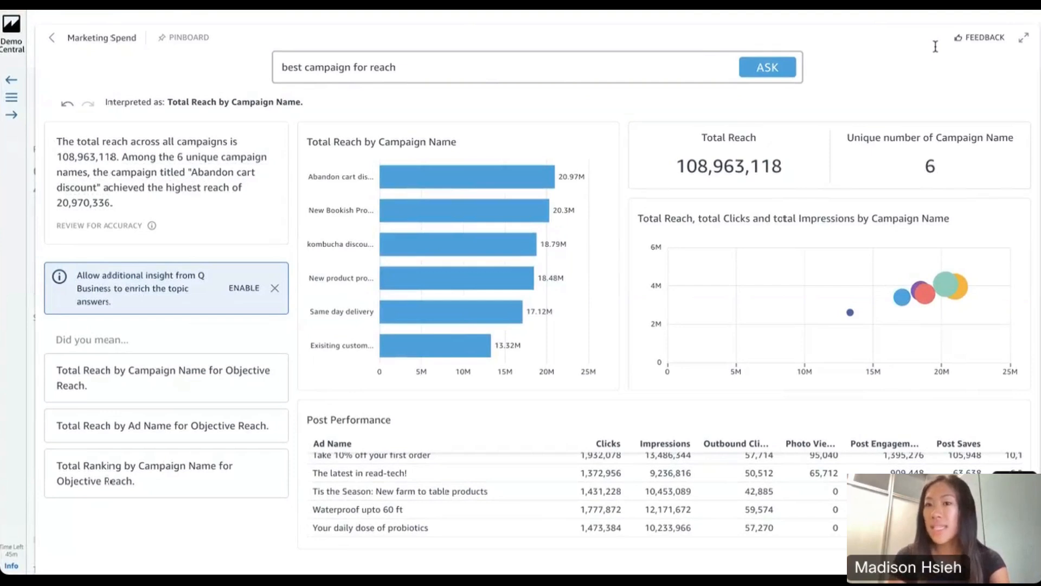
# Open the Q - Pharmaceutical Clinical Trials demo from the Ask Q examples
pyautogui.click(12, 98)
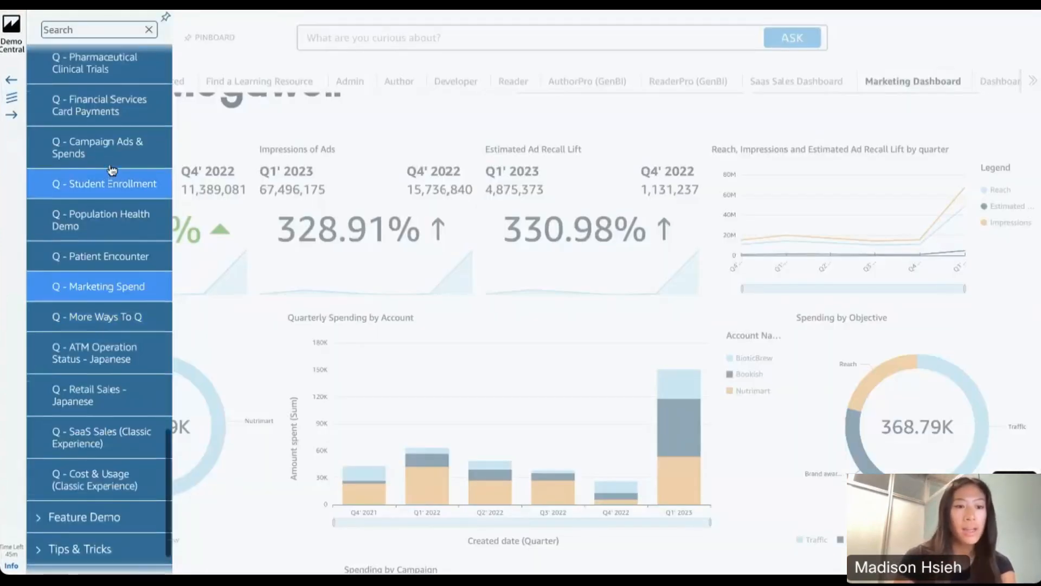
pyautogui.scroll(3, 113, 170)
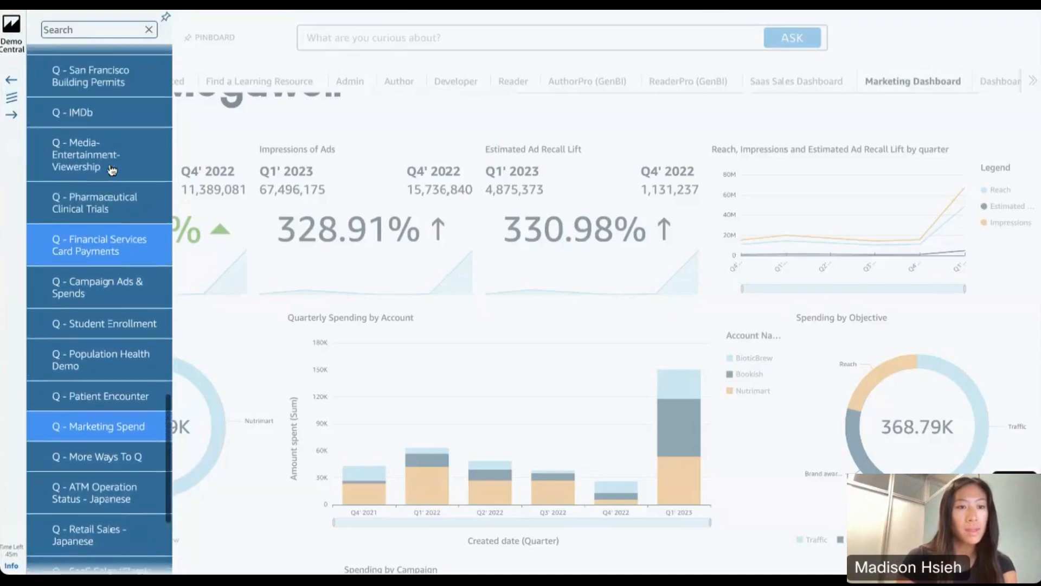
pyautogui.click(109, 210)
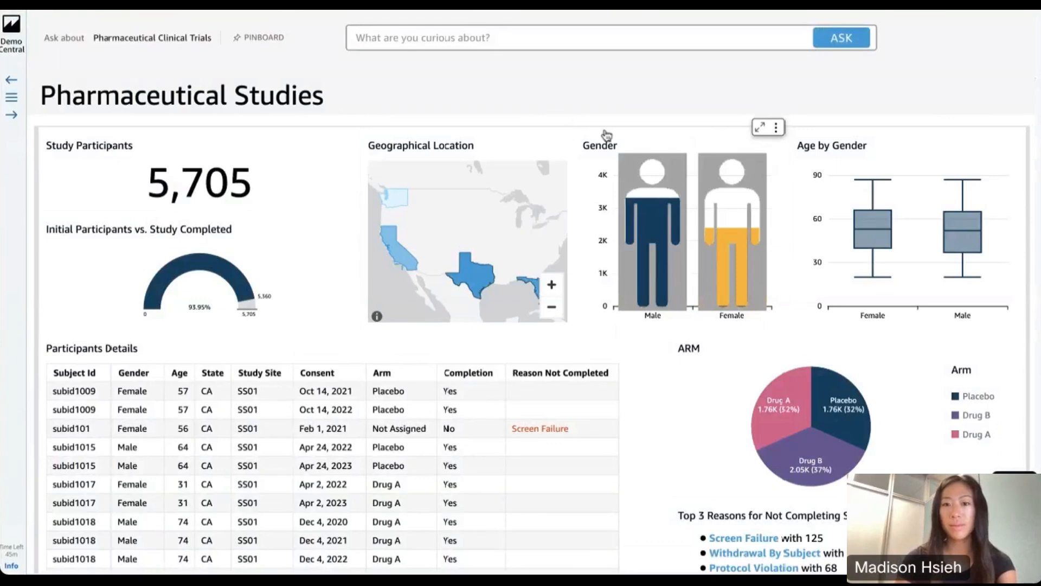
# Look through the Pharmaceutical Studies dashboard, covering participant details, study arms and adverse events
pyautogui.scroll(-8, 607, 135)
pyautogui.scroll(-1, 608, 135)
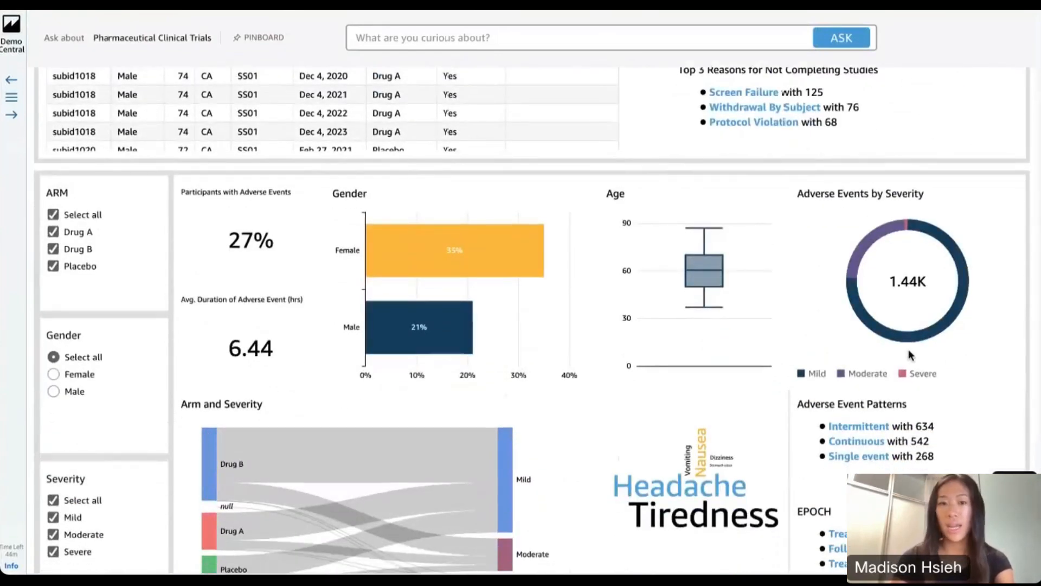
pyautogui.scroll(-4, 540, 412)
pyautogui.scroll(12, 537, 415)
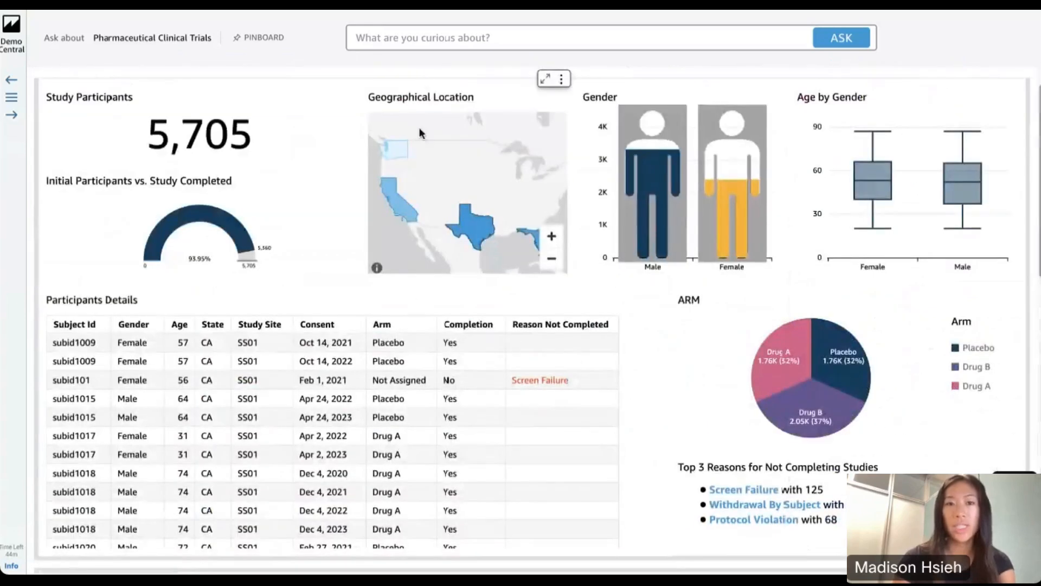
# Ask the suggested question "show me weekly trend of number of adverse events for male vs female" and look through the answer
pyautogui.click(422, 39)
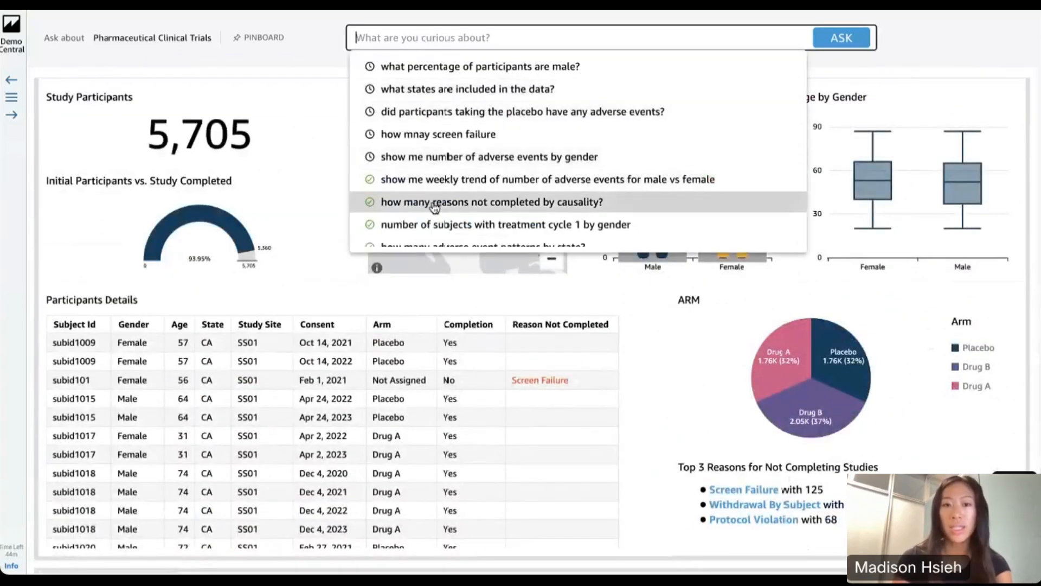
pyautogui.scroll(-2, 459, 186)
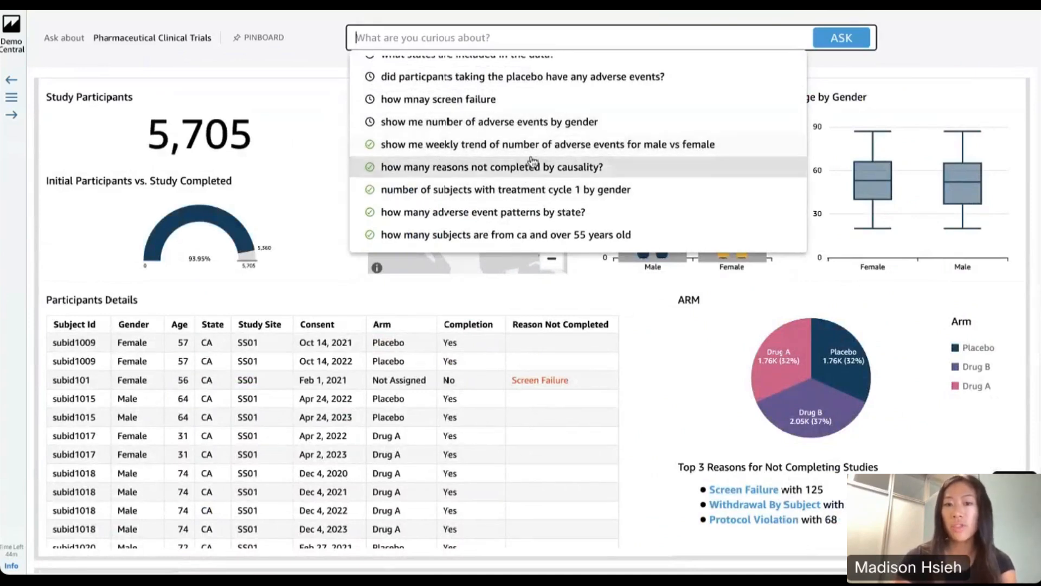
pyautogui.click(585, 151)
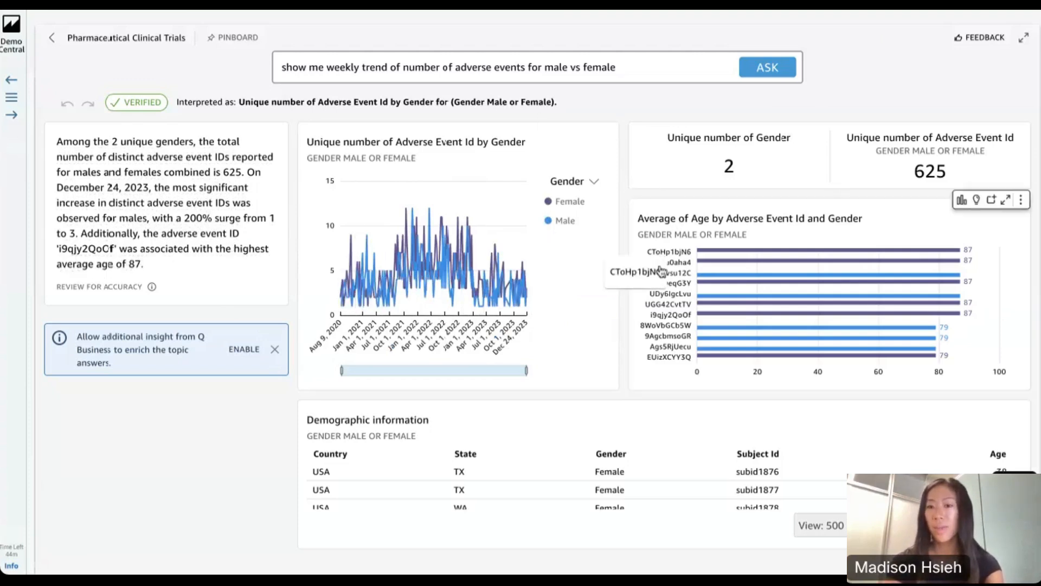
pyautogui.scroll(-2, 644, 312)
pyautogui.scroll(2, 643, 336)
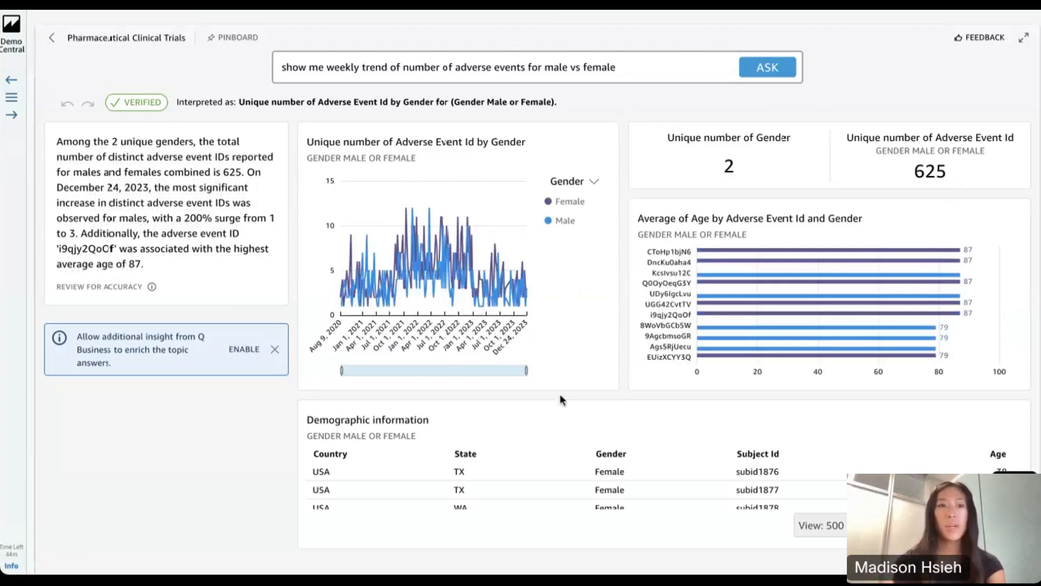
# Open the 2022 FIFA World Cup dashboard from the Dashboard Demo list and hide the demo list
pyautogui.click(10, 98)
pyautogui.scroll(15, 100, 112)
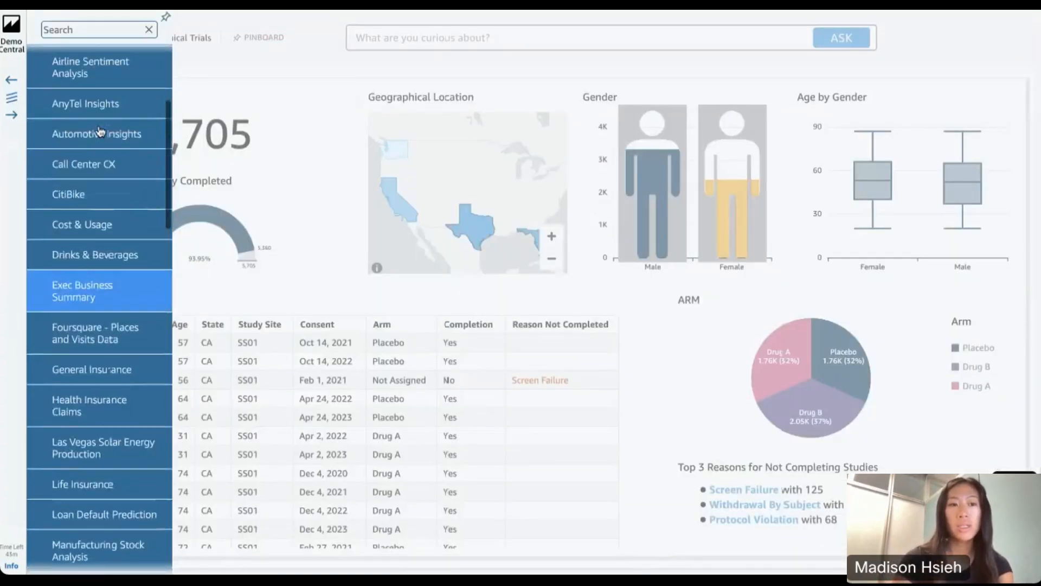
pyautogui.scroll(3, 103, 119)
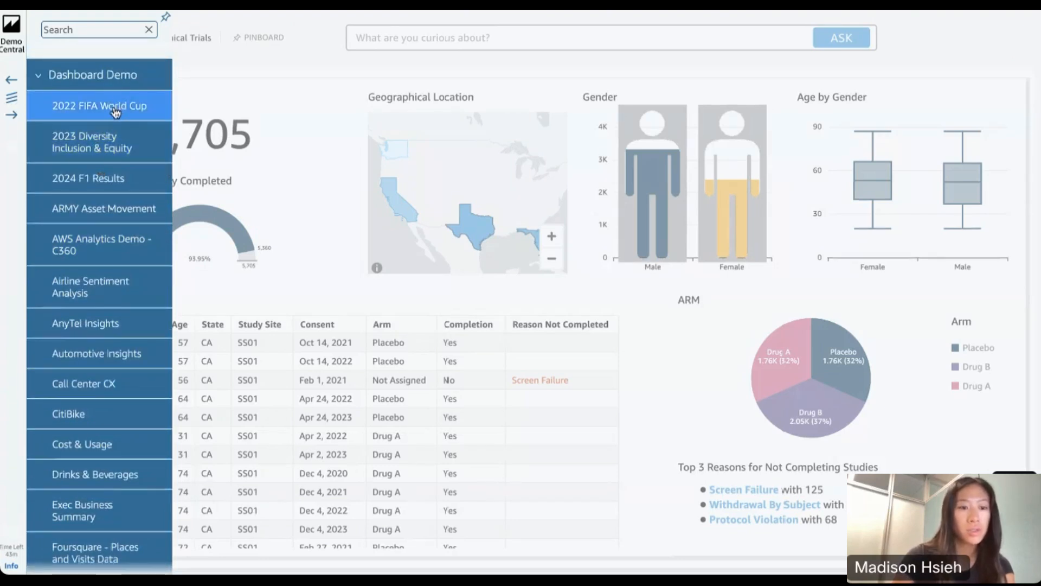
pyautogui.scroll(-1, 103, 412)
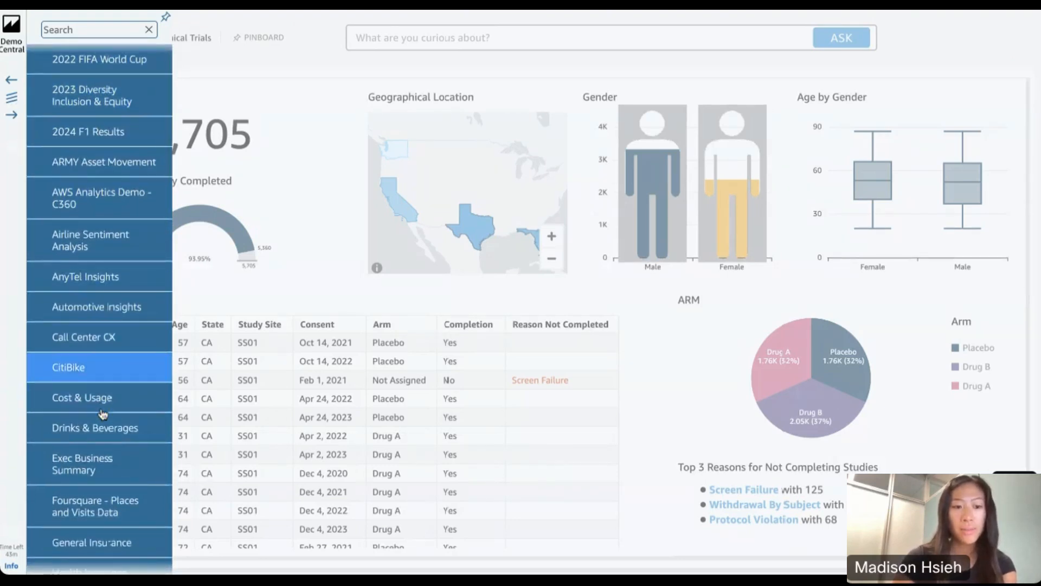
pyautogui.scroll(1, 104, 431)
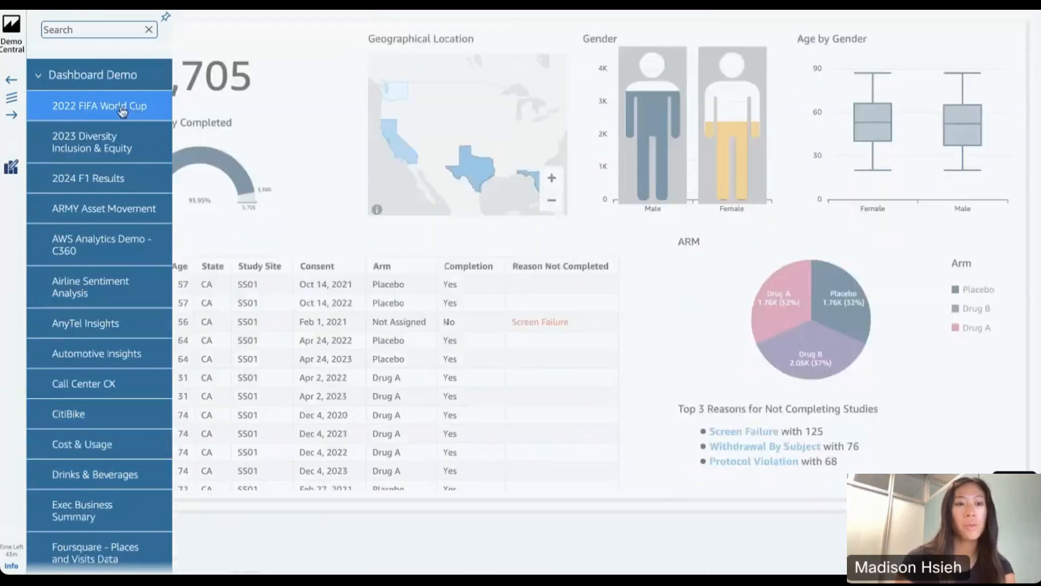
pyautogui.click(123, 111)
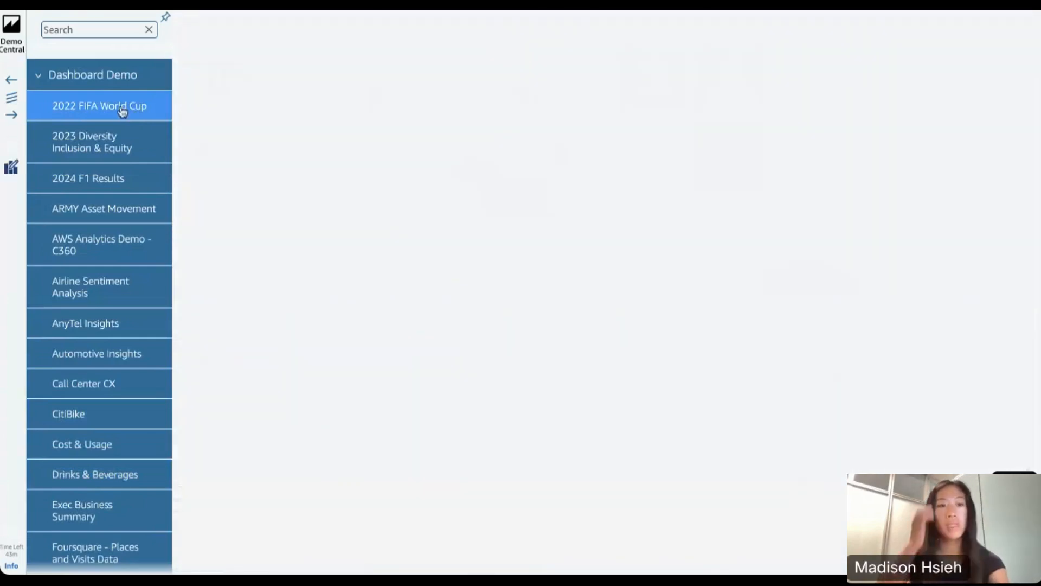
pyautogui.click(11, 101)
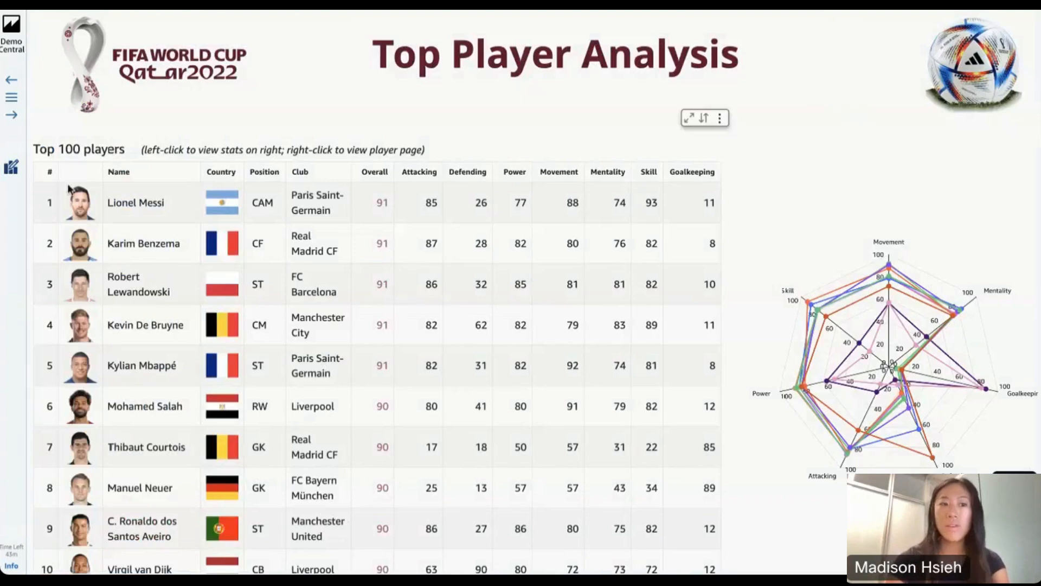
# Switch the 2022 FIFA World Cup dashboard to its analysis view and open Amazon Q's visual builder
pyautogui.click(12, 172)
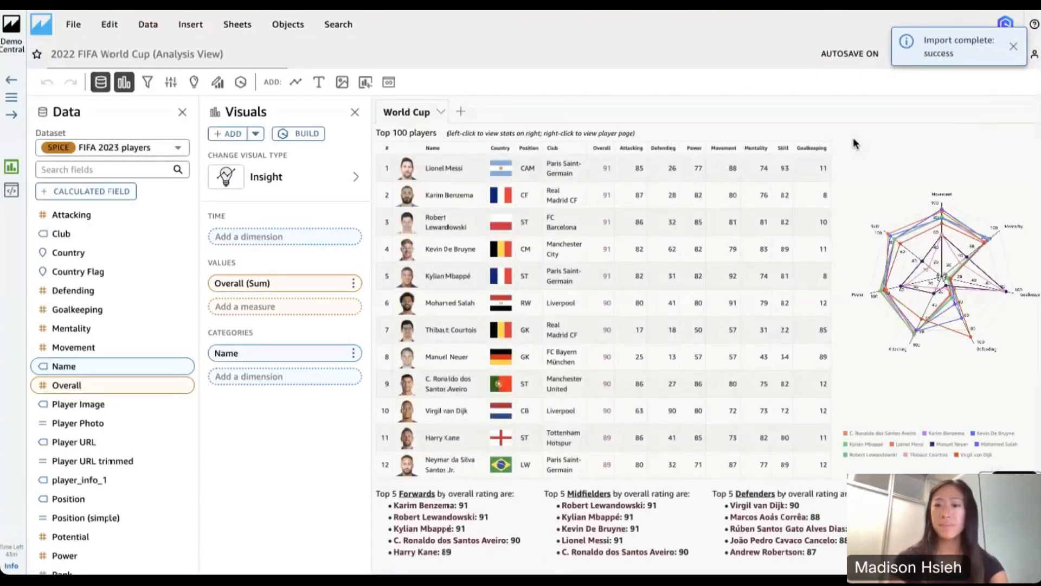
pyautogui.click(1013, 46)
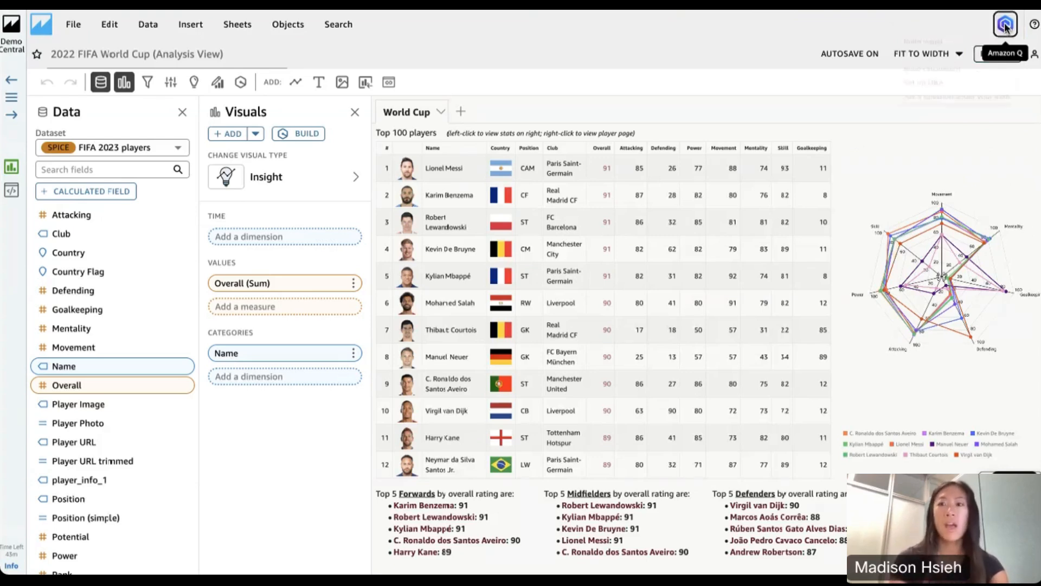
pyautogui.click(1005, 25)
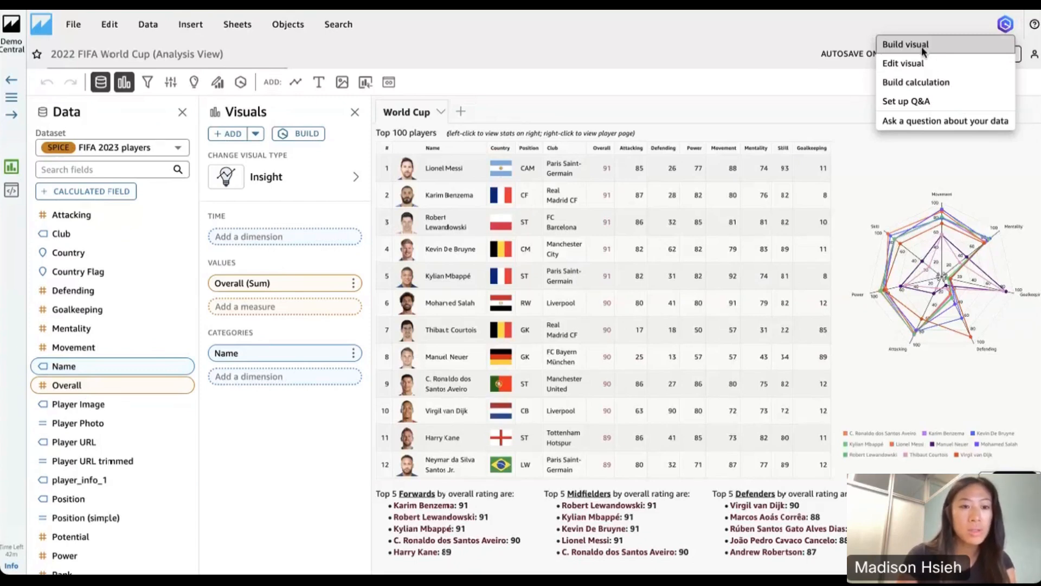
pyautogui.click(922, 47)
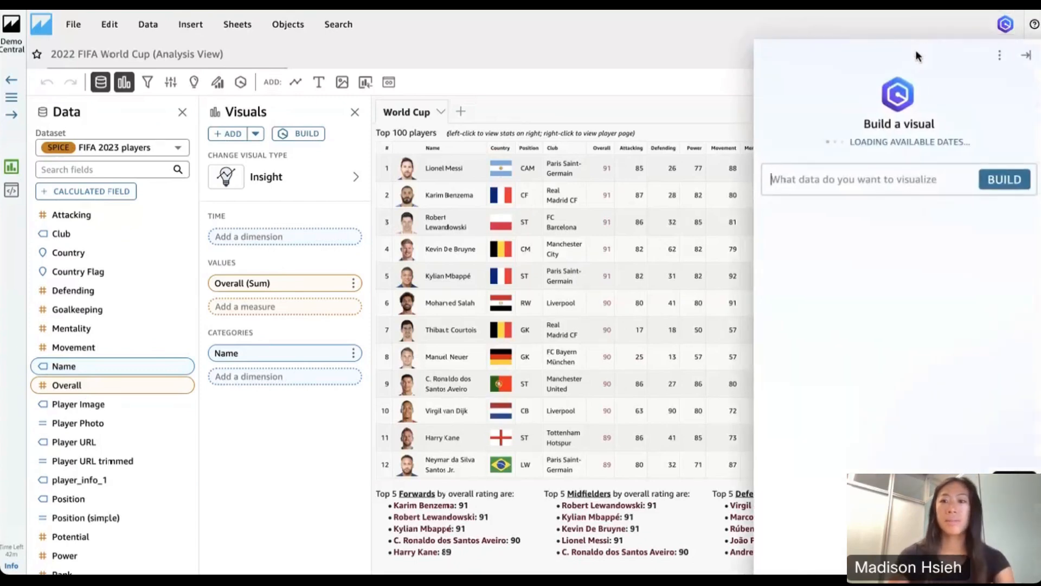
# Build a visual from the prompt "build a visual for player country, club, and postition" and look across its columns
pyautogui.click(820, 179)
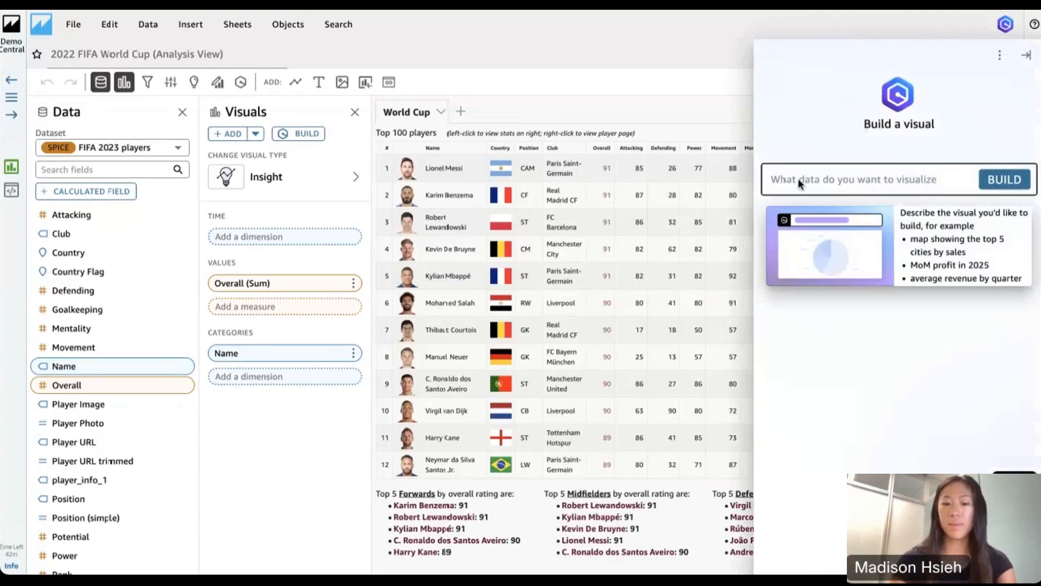
pyautogui.write('build a vis')
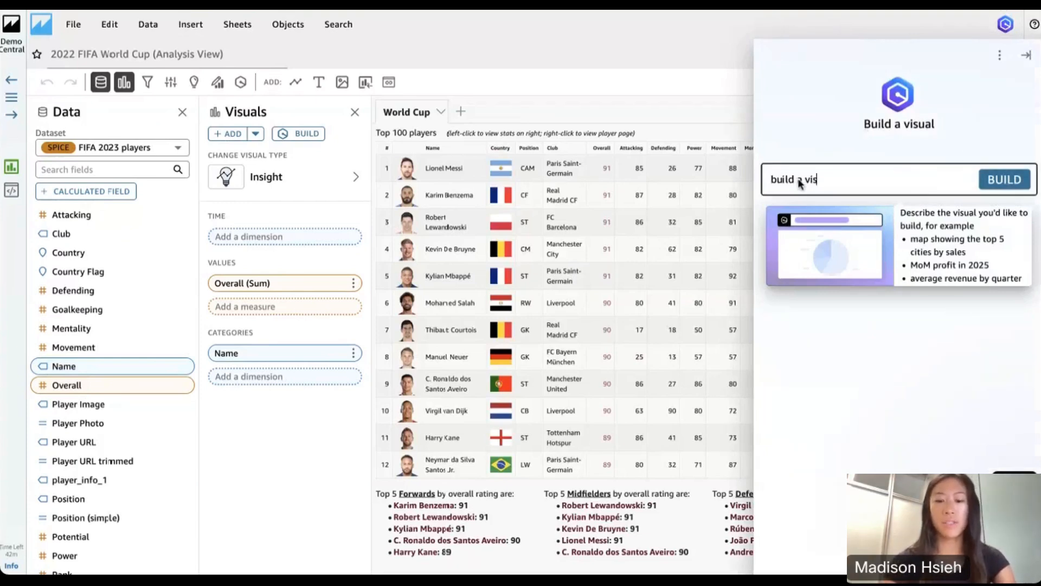
pyautogui.write('ual for pla')
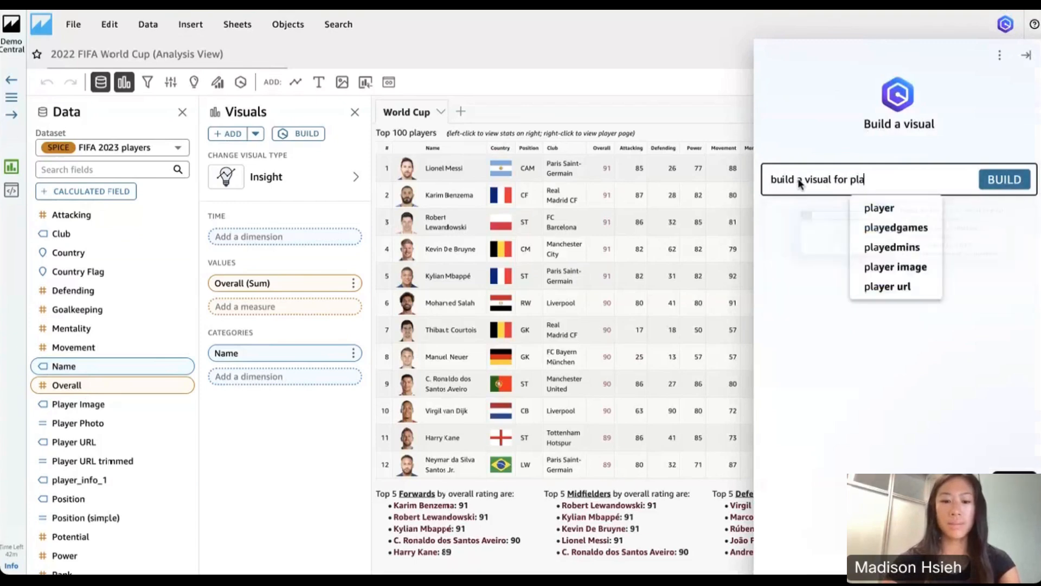
pyautogui.write('yer cou')
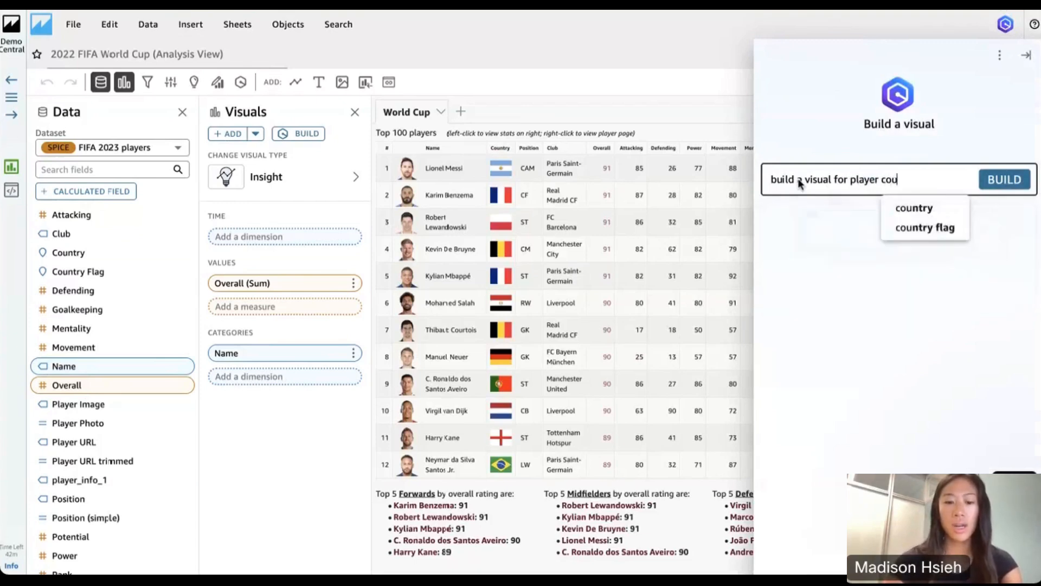
pyautogui.write('ntry,')
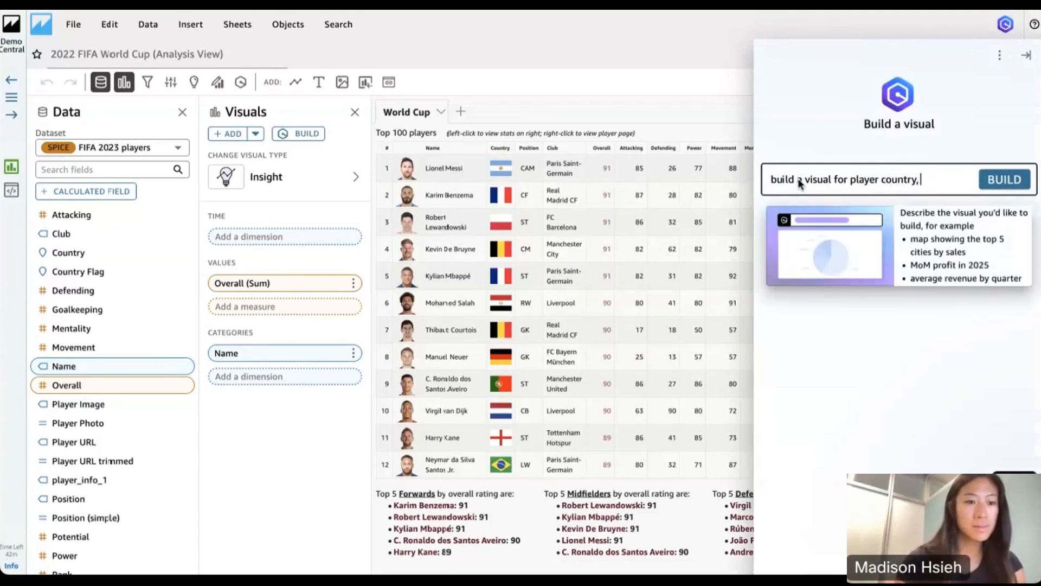
pyautogui.write(' club, and')
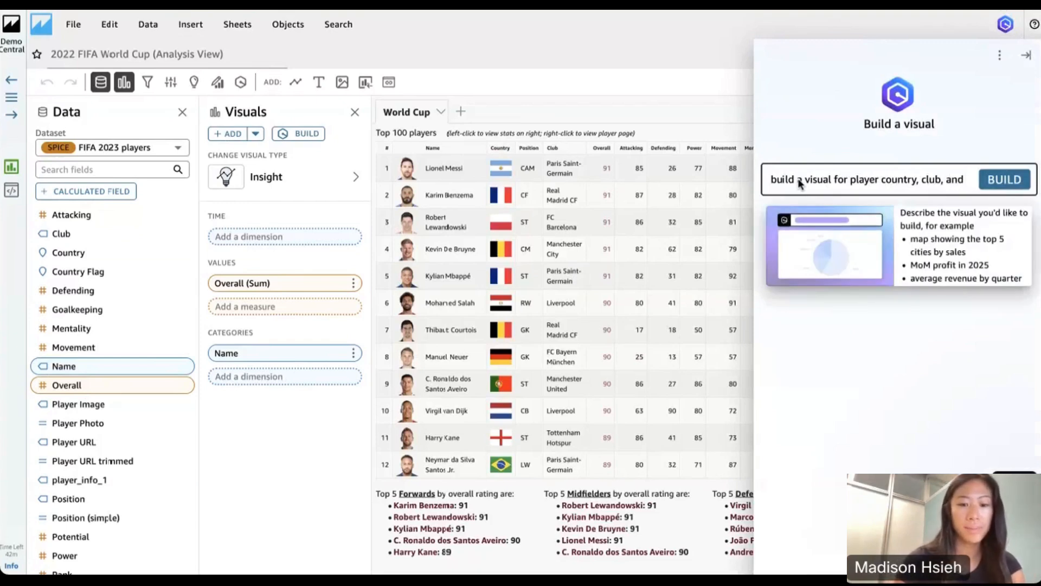
pyautogui.write(' postition')
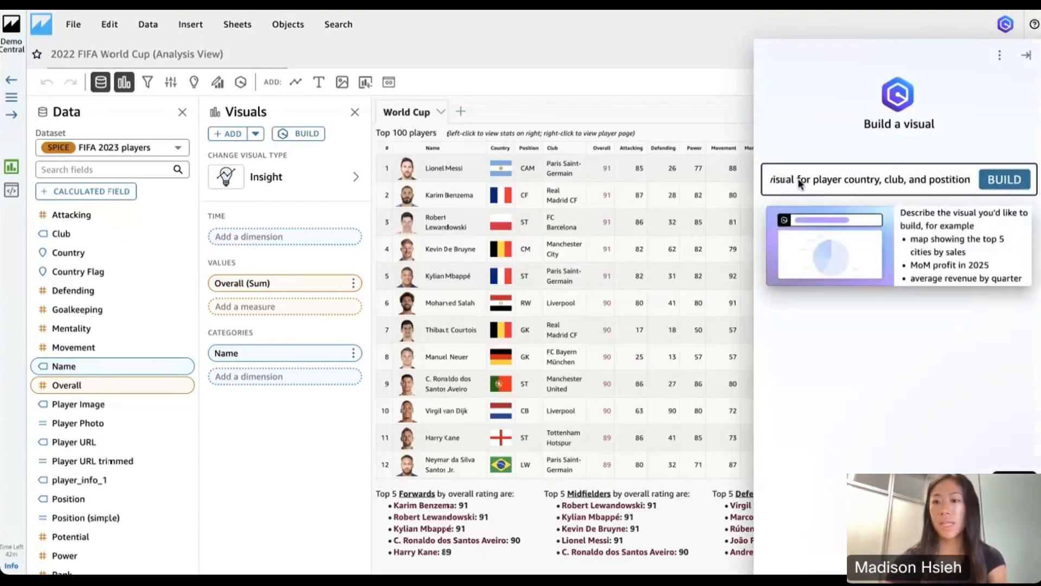
pyautogui.click(1013, 179)
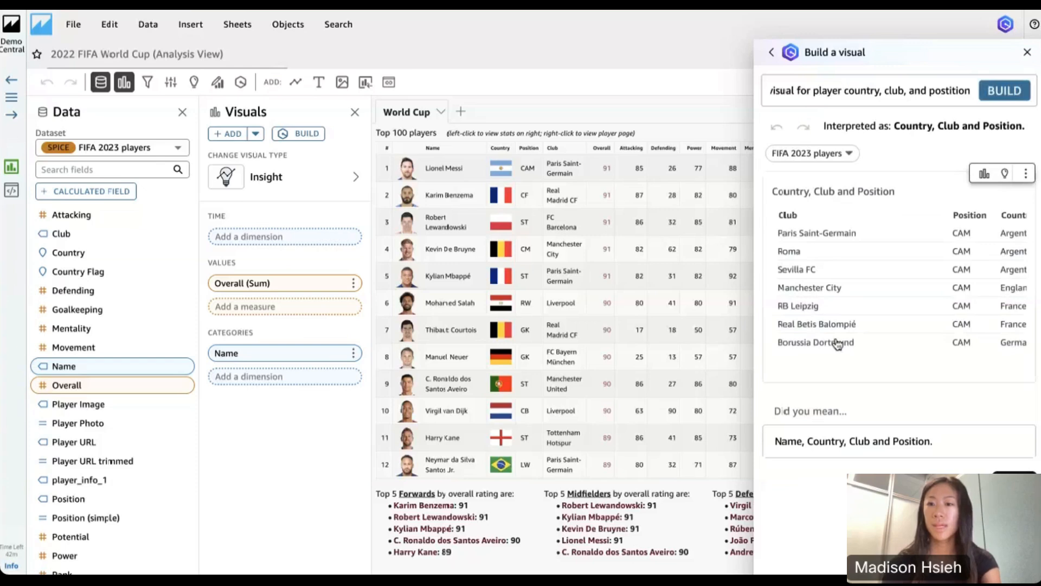
pyautogui.hscroll(2, 877, 313)
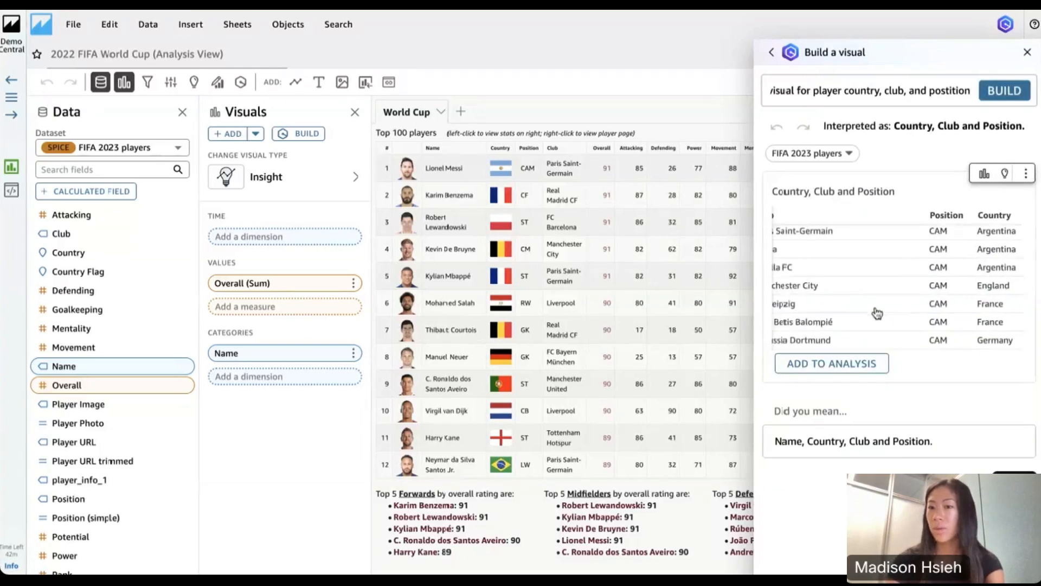
pyautogui.hscroll(-2, 877, 313)
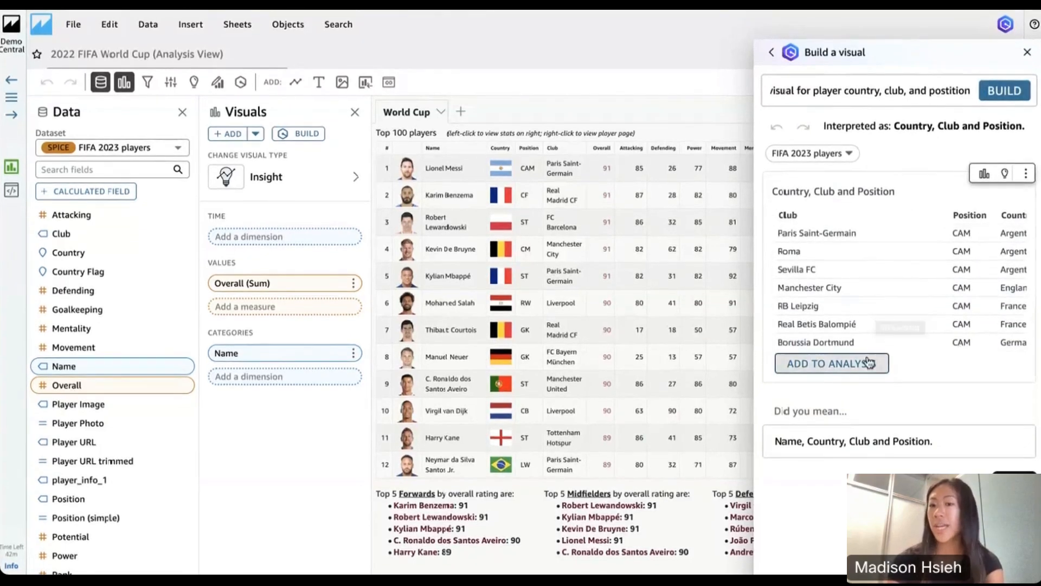
# Change the generated Country, Club and Position table to a tree map
pyautogui.click(984, 174)
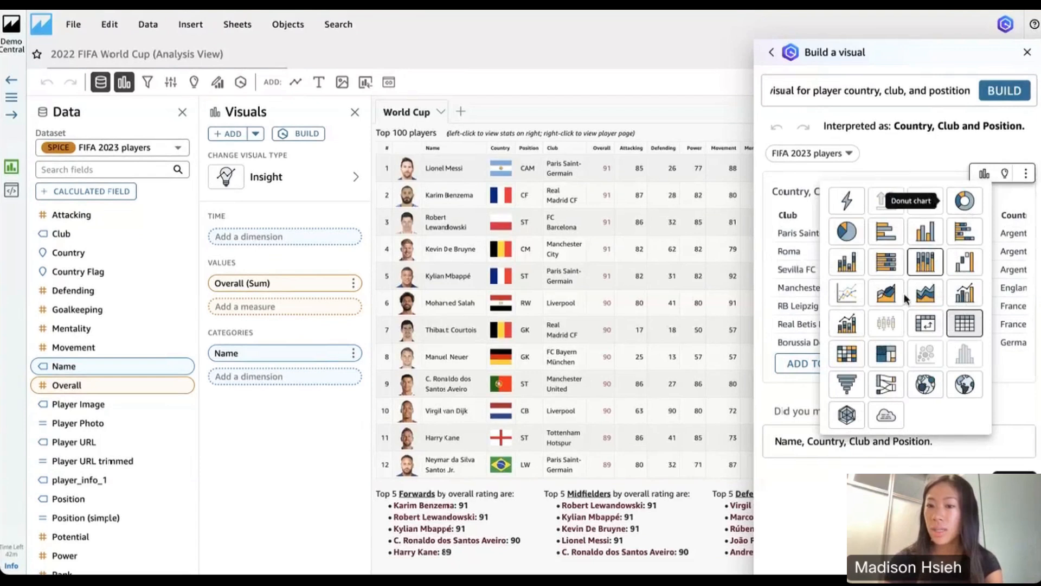
pyautogui.click(886, 355)
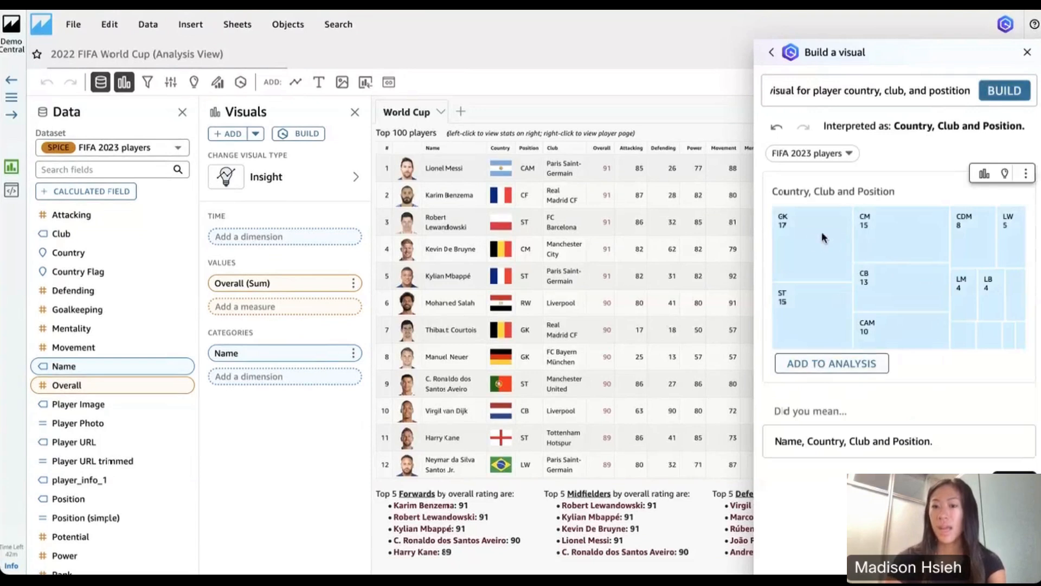
pyautogui.moveTo(810, 236)
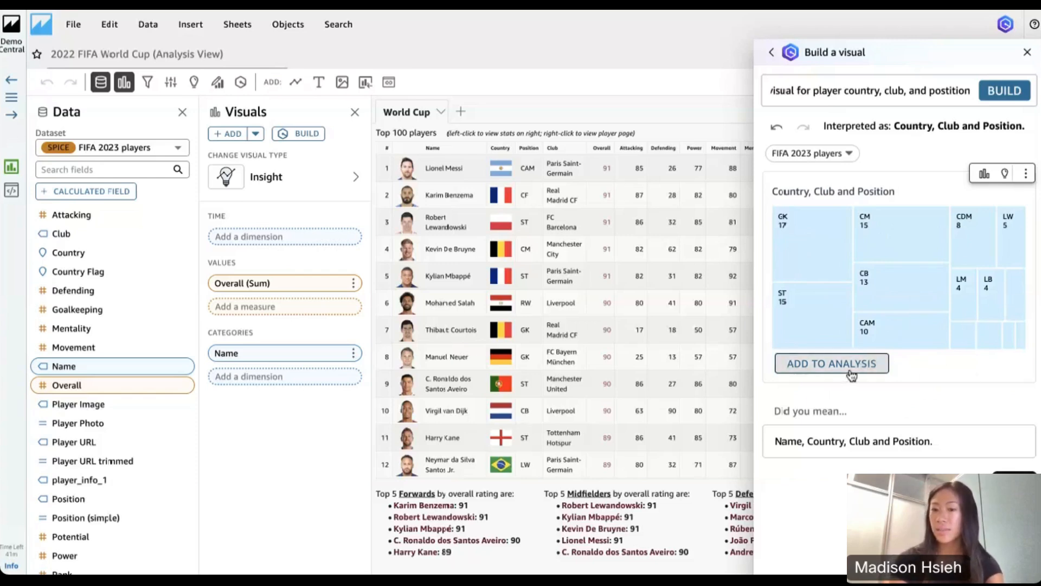
# Clear the visual builder's prompt and look through the fields of the FIFA 2023 players dataset
pyautogui.click(903, 90)
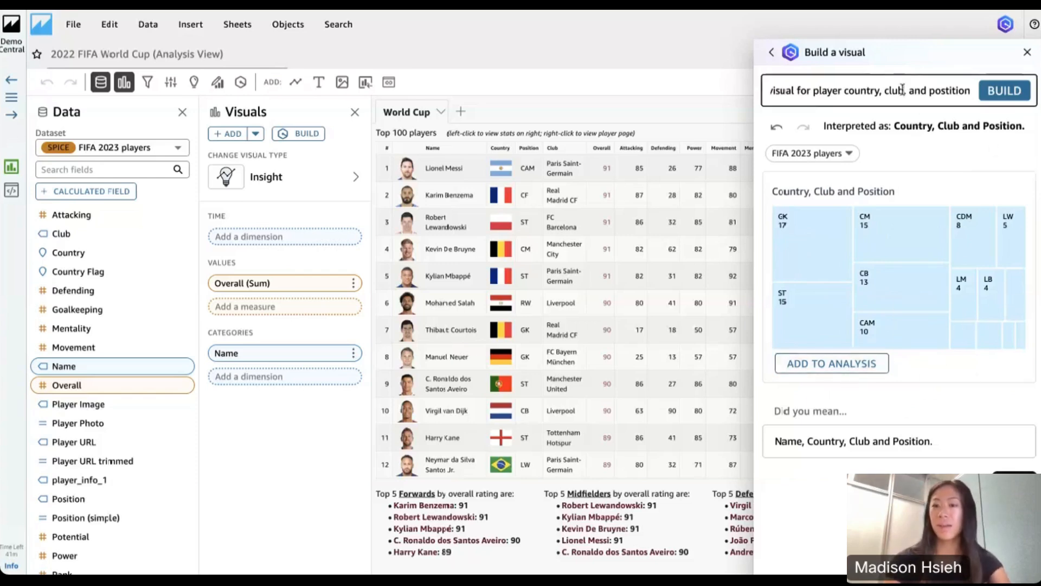
pyautogui.tripleClick(902, 91)
pyautogui.press('BackSpace')
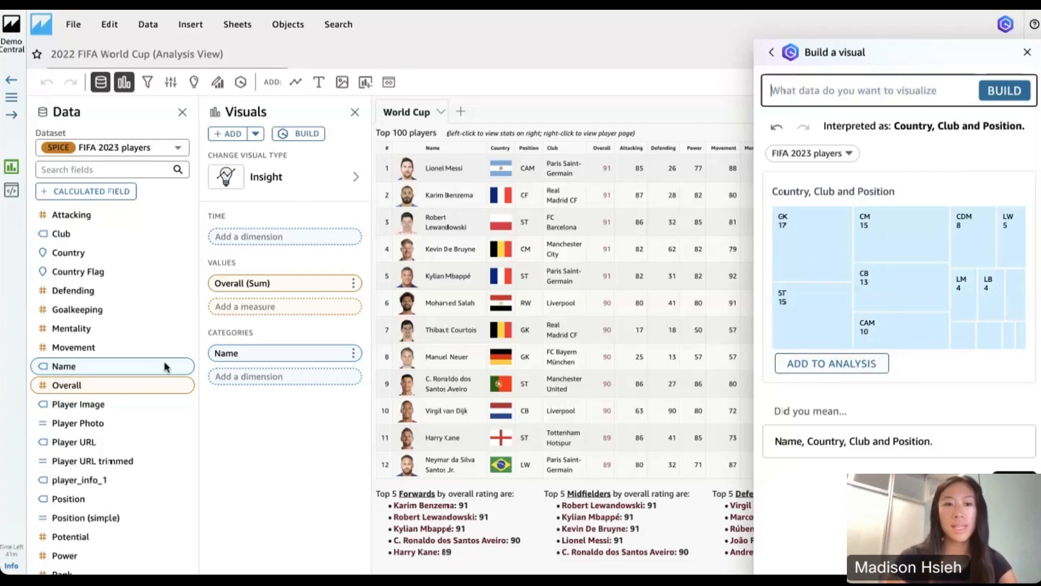
pyautogui.scroll(-1, 98, 449)
pyautogui.scroll(1, 98, 449)
pyautogui.click(125, 316)
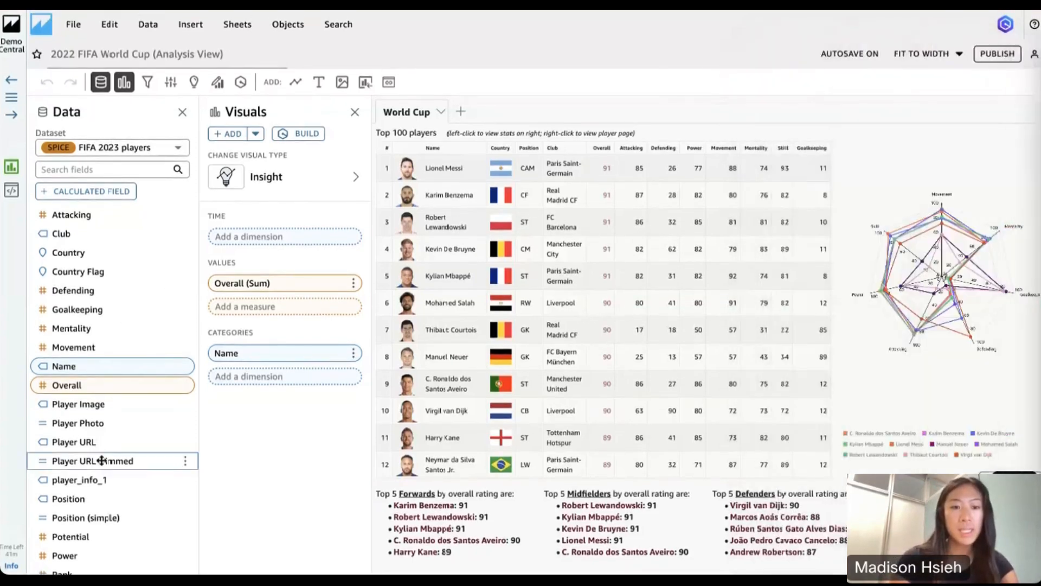
pyautogui.scroll(-2, 101, 461)
pyautogui.scroll(2, 99, 458)
pyautogui.scroll(-2, 100, 460)
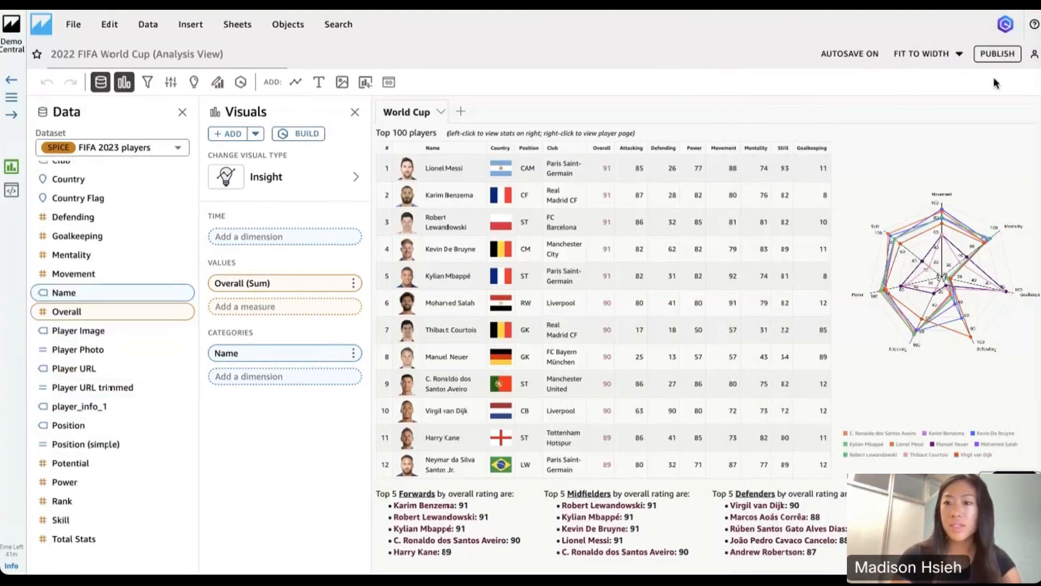
# Build a visual with Amazon Q from the prompt "country and skill" and check how the prompt was interpreted
pyautogui.click(1006, 25)
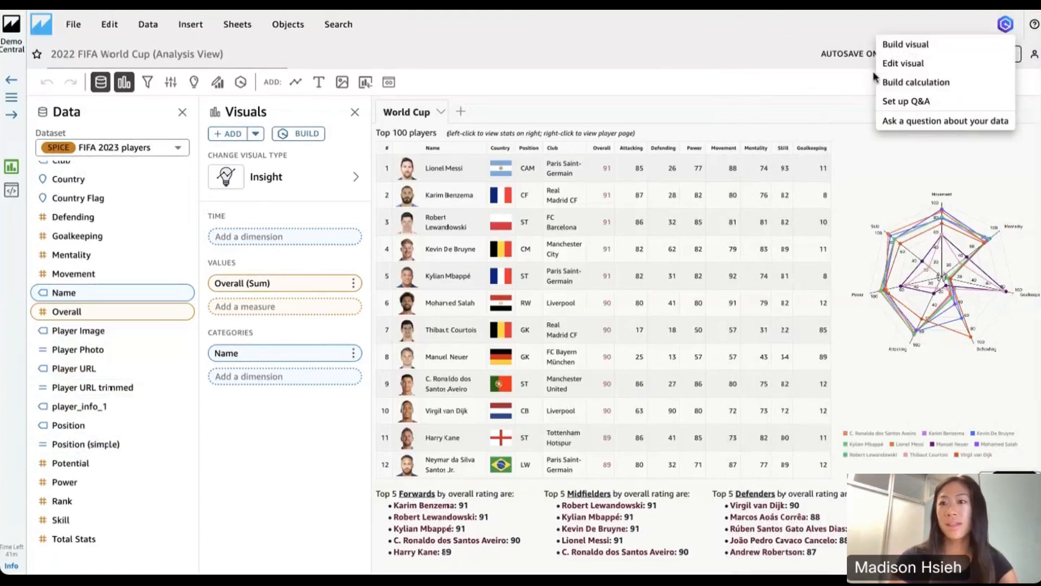
pyautogui.click(905, 48)
pyautogui.click(819, 94)
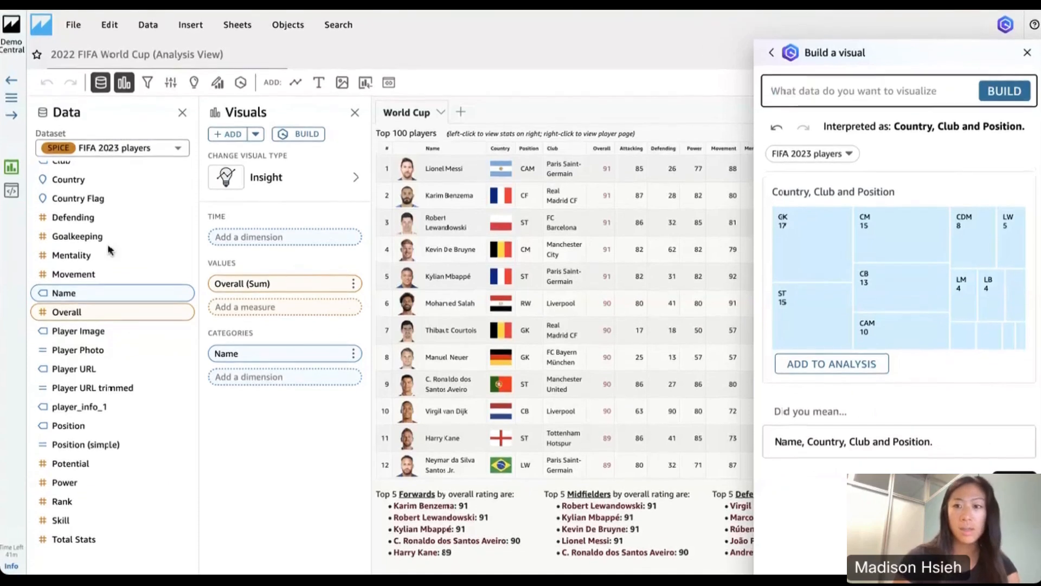
pyautogui.write('coin')
pyautogui.write('try and')
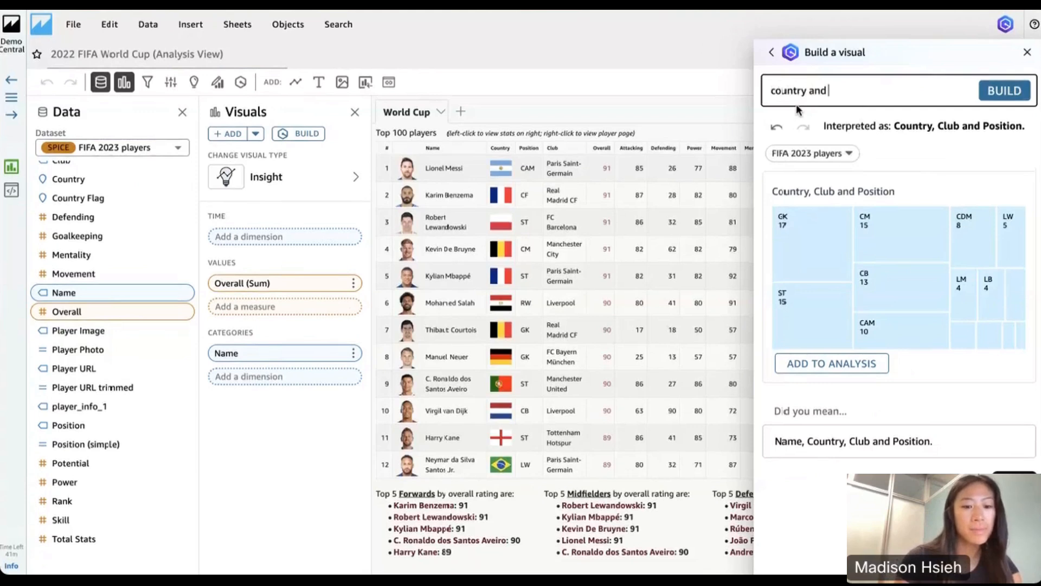
pyautogui.write(' skill')
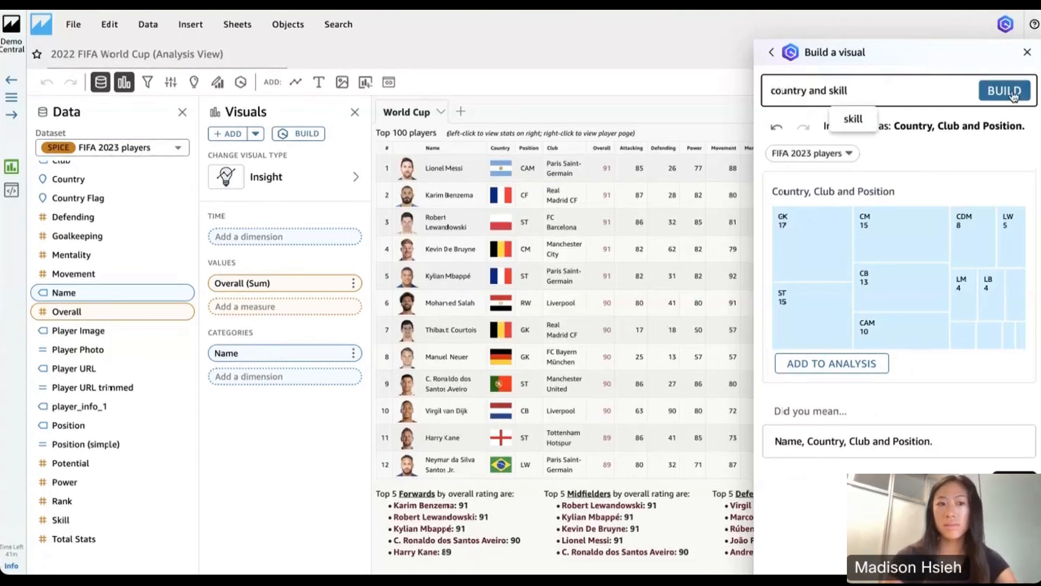
pyautogui.click(1020, 91)
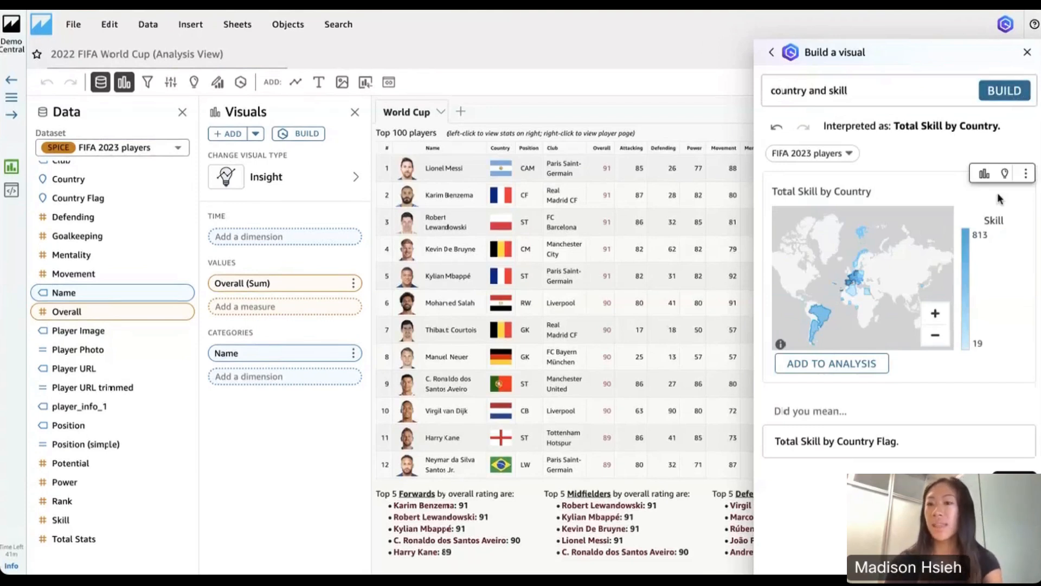
pyautogui.moveTo(1003, 129); pyautogui.dragTo(959, 125)
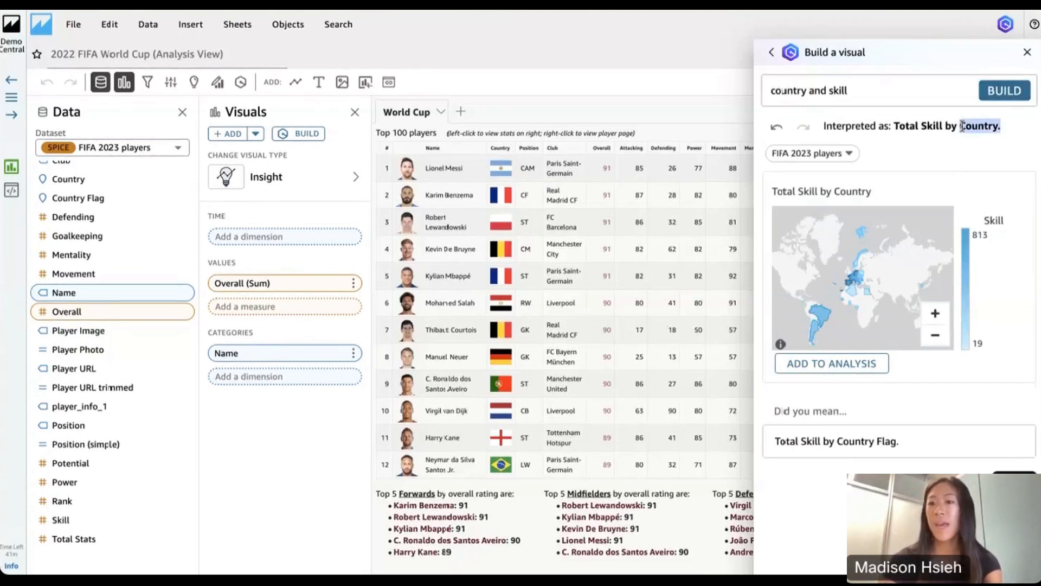
pyautogui.click(962, 126)
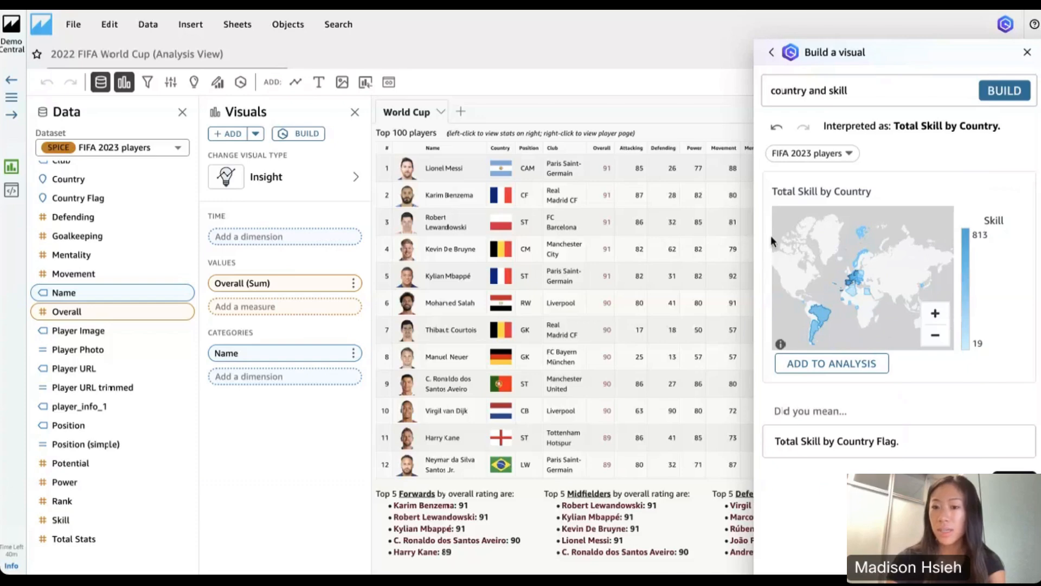
# Add the generated Total Skill by Country map to the analysis and enlarge it on the sheet
pyautogui.click(855, 363)
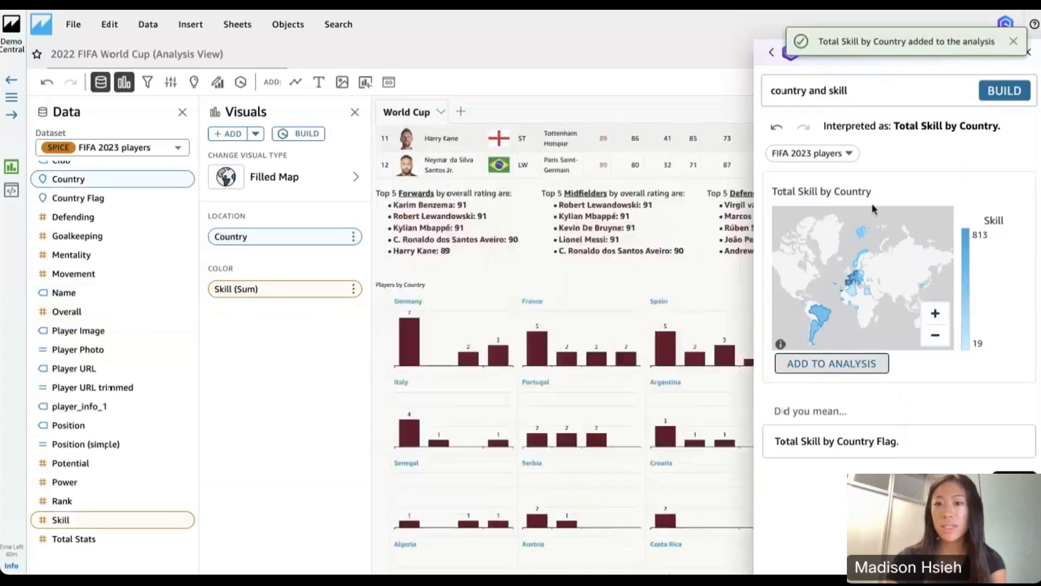
pyautogui.click(1028, 52)
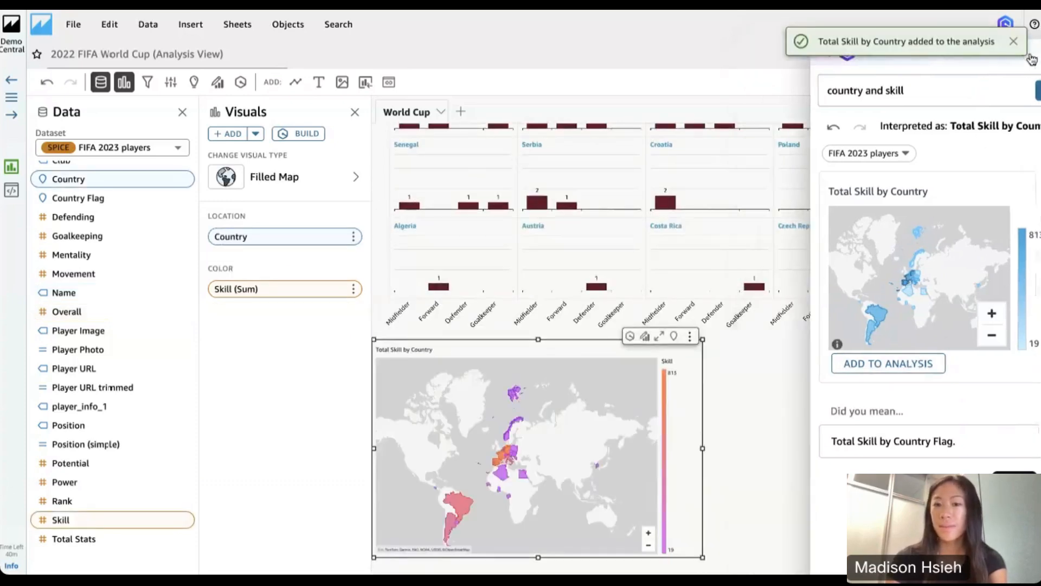
pyautogui.scroll(-1, 763, 382)
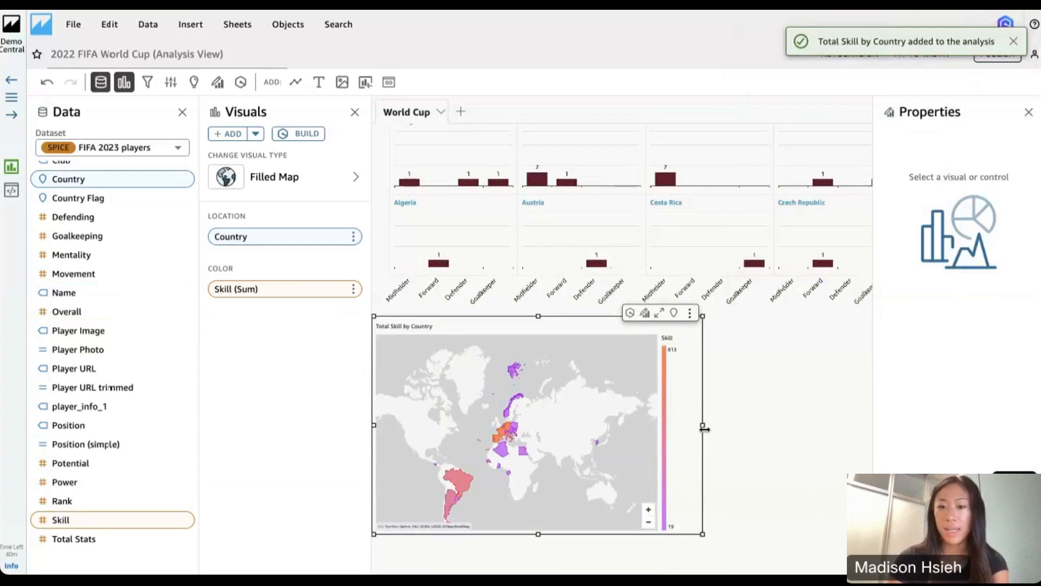
pyautogui.moveTo(703, 534); pyautogui.dragTo(832, 571)
pyautogui.scroll(5, 647, 505)
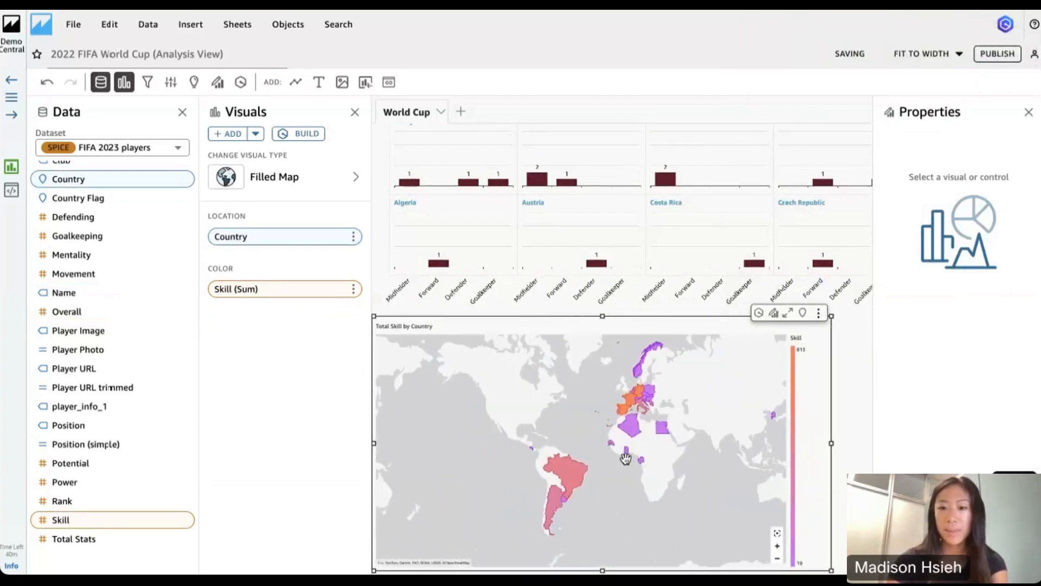
pyautogui.moveTo(565, 403); pyautogui.dragTo(559, 408)
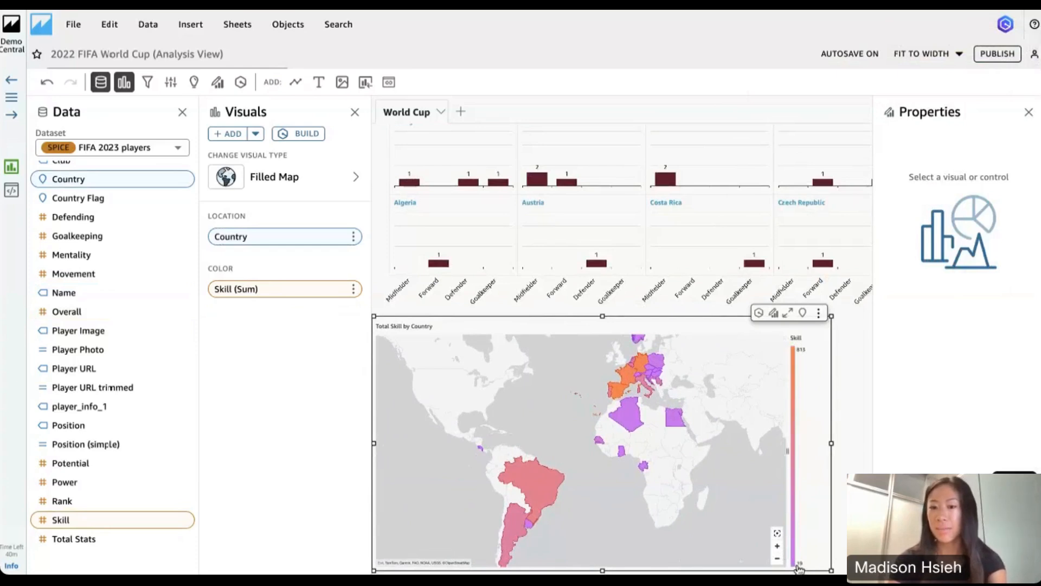
pyautogui.scroll(-2, 501, 432)
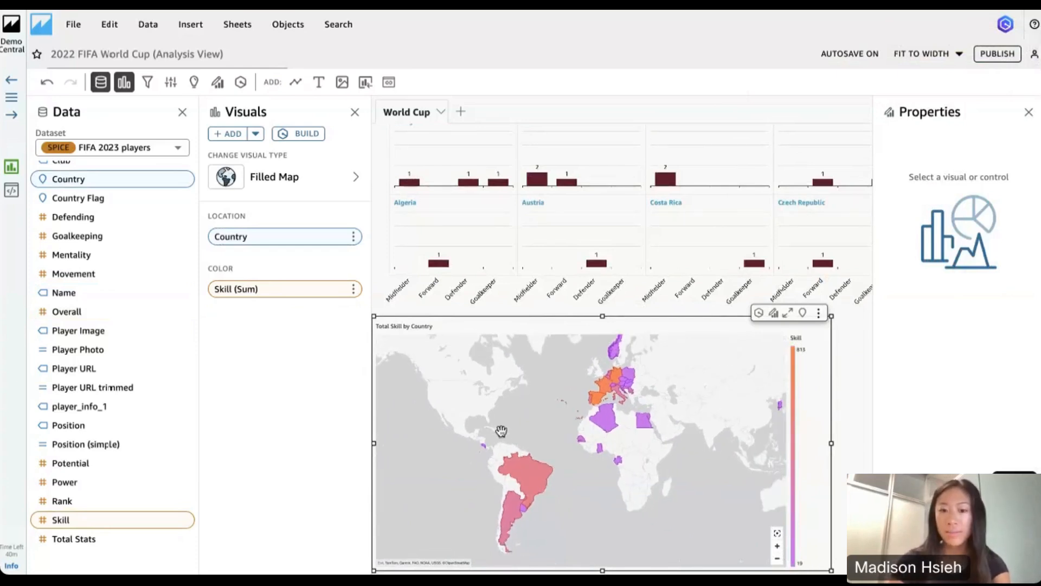
pyautogui.scroll(1, 501, 431)
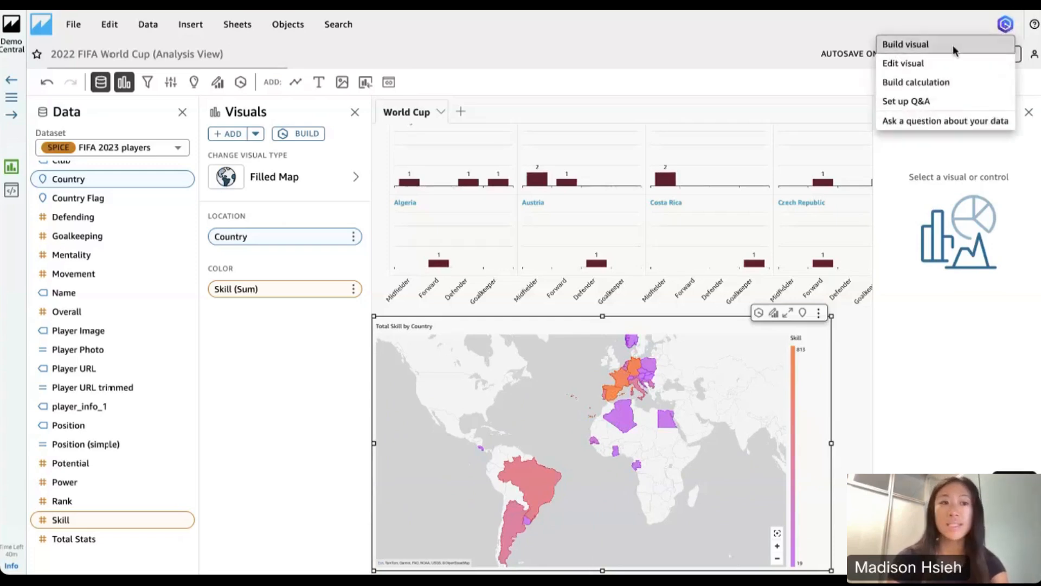
# Build a visual from the pasted prompt ending "players/countries to identify top defenders" and add the resulting chart to the analysis
pyautogui.click(952, 44)
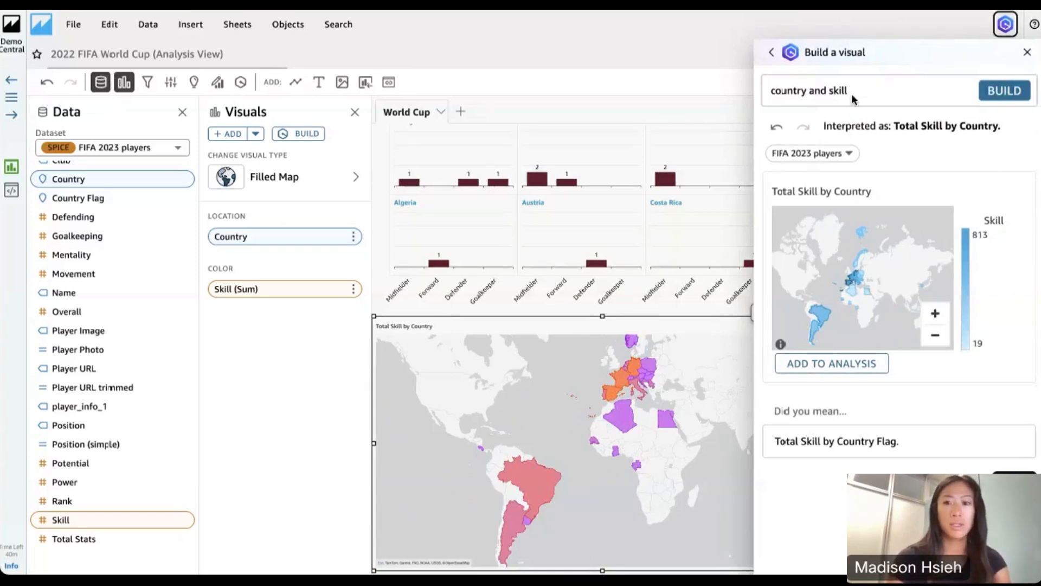
pyautogui.moveTo(851, 93); pyautogui.dragTo(712, 89)
pyautogui.press('BackSpace')
pyautogui.hotkey('ctrl', 'v')
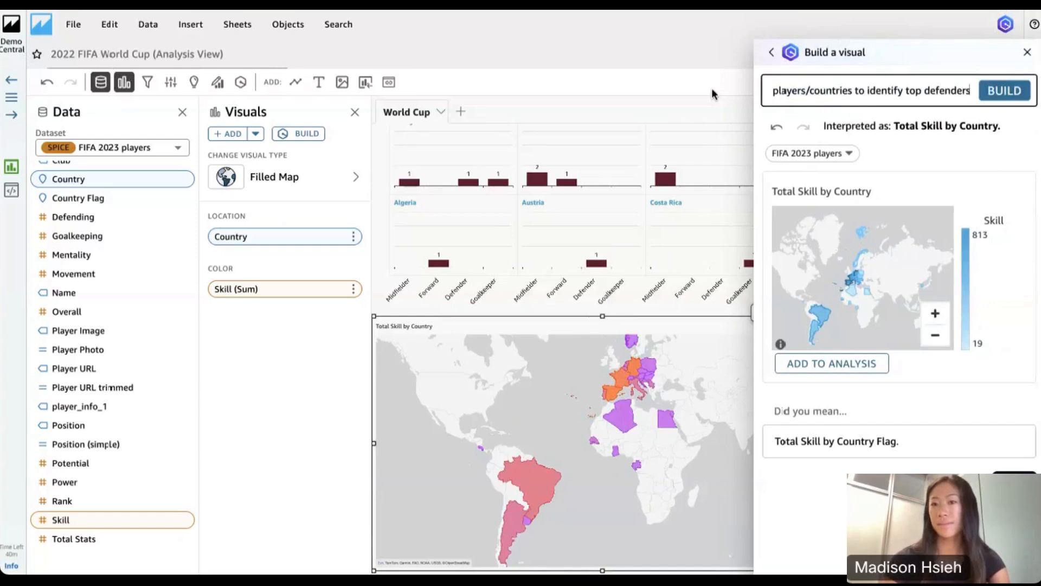
pyautogui.click(1007, 90)
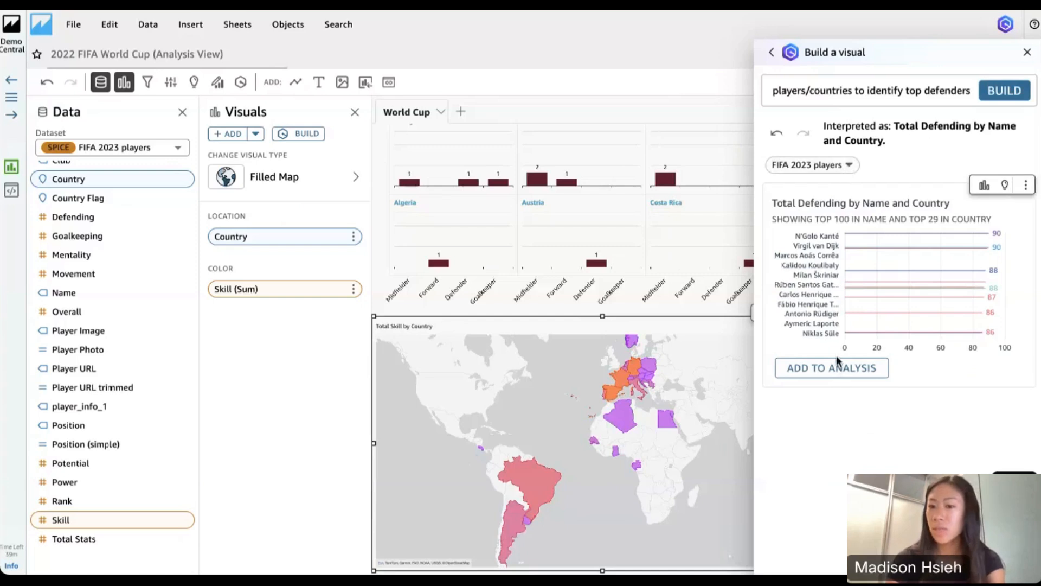
pyautogui.click(835, 369)
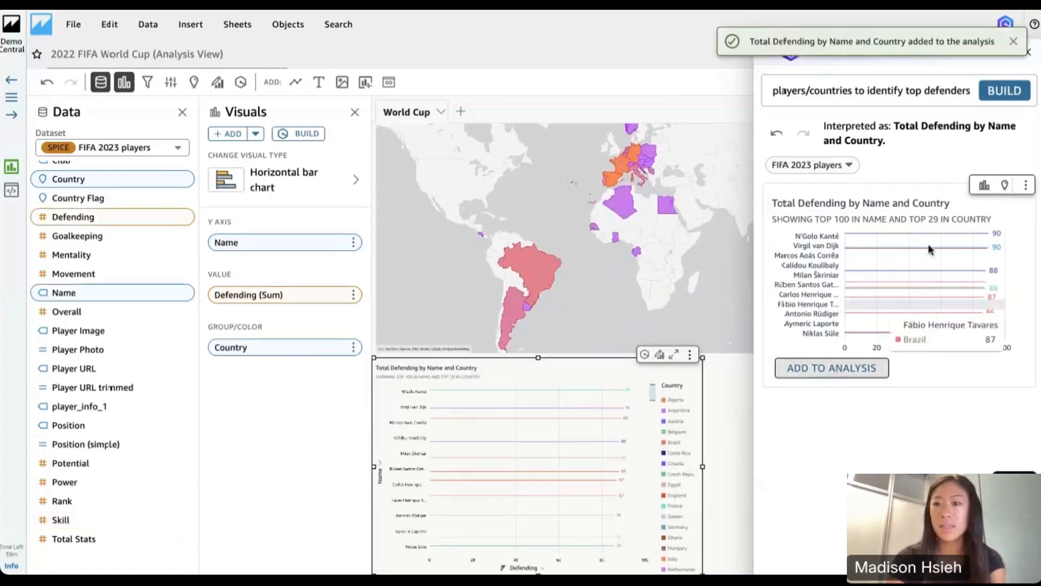
pyautogui.click(1030, 54)
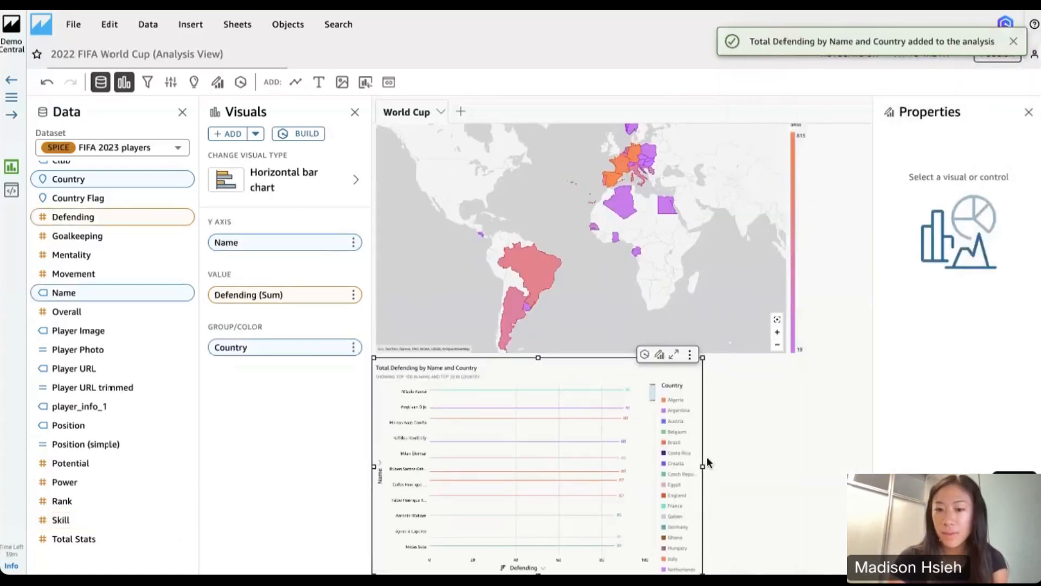
# Maximize the Total Defending by Name and Country chart, look through its ranked players, and restore its size
pyautogui.click(674, 356)
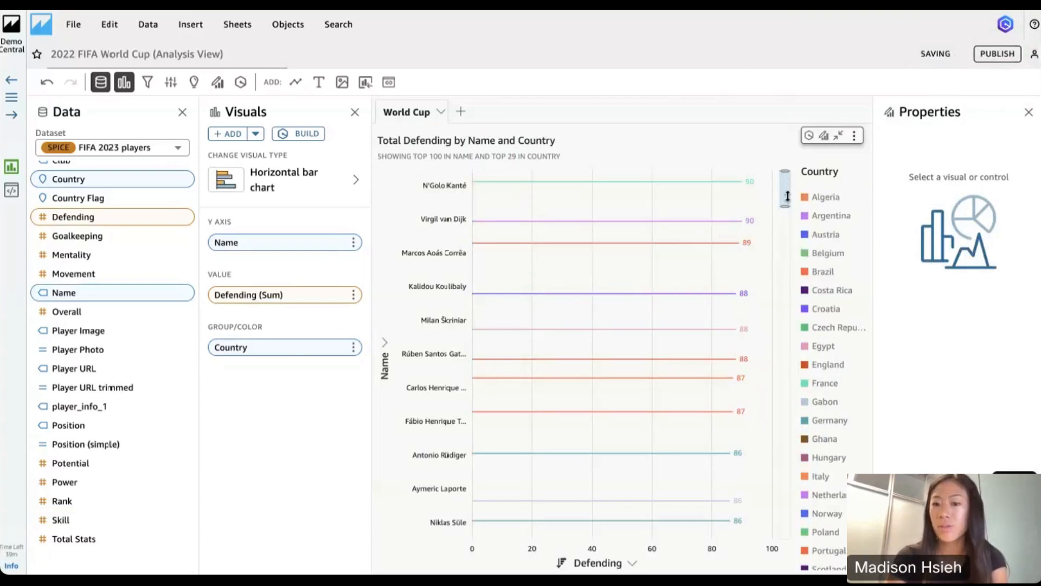
pyautogui.moveTo(788, 214); pyautogui.dragTo(785, 520)
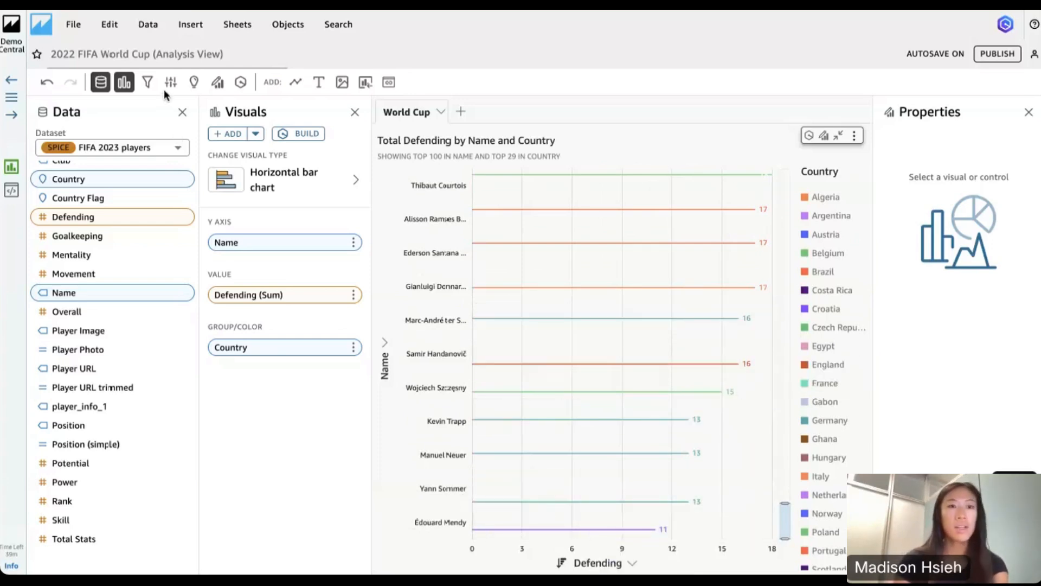
pyautogui.scroll(10, 516, 286)
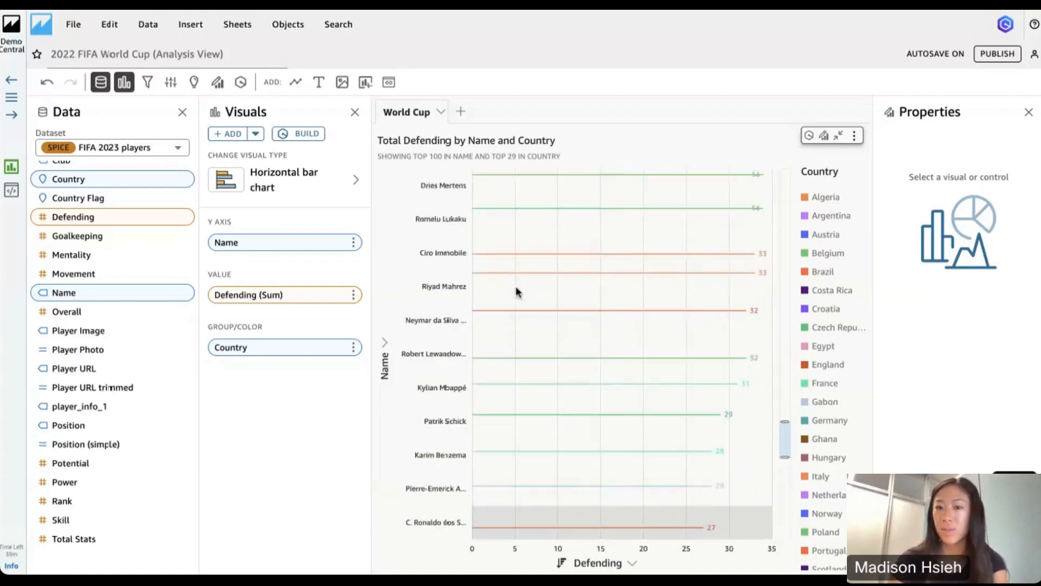
pyautogui.scroll(5, 516, 292)
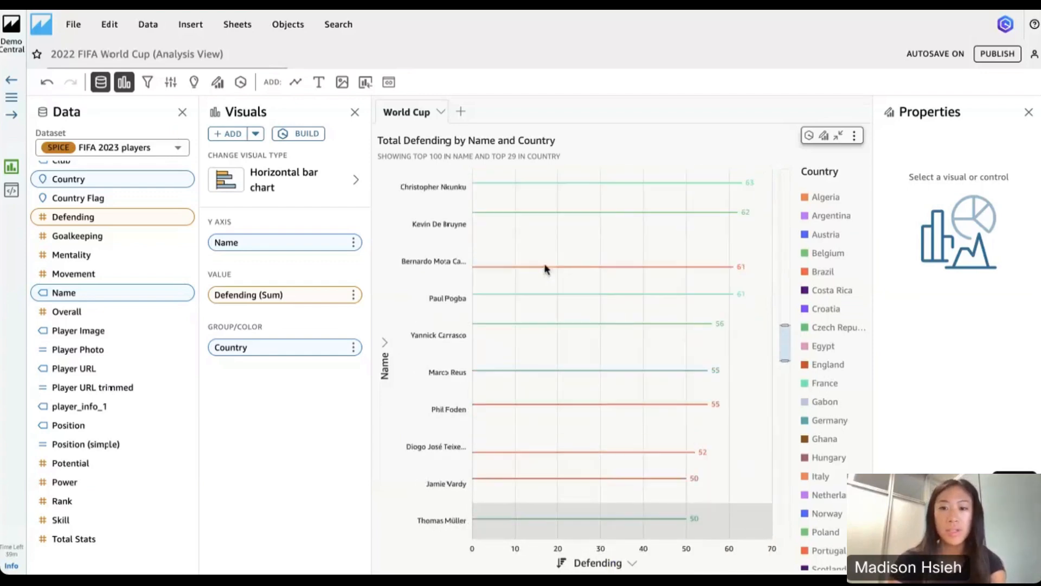
pyautogui.click(838, 136)
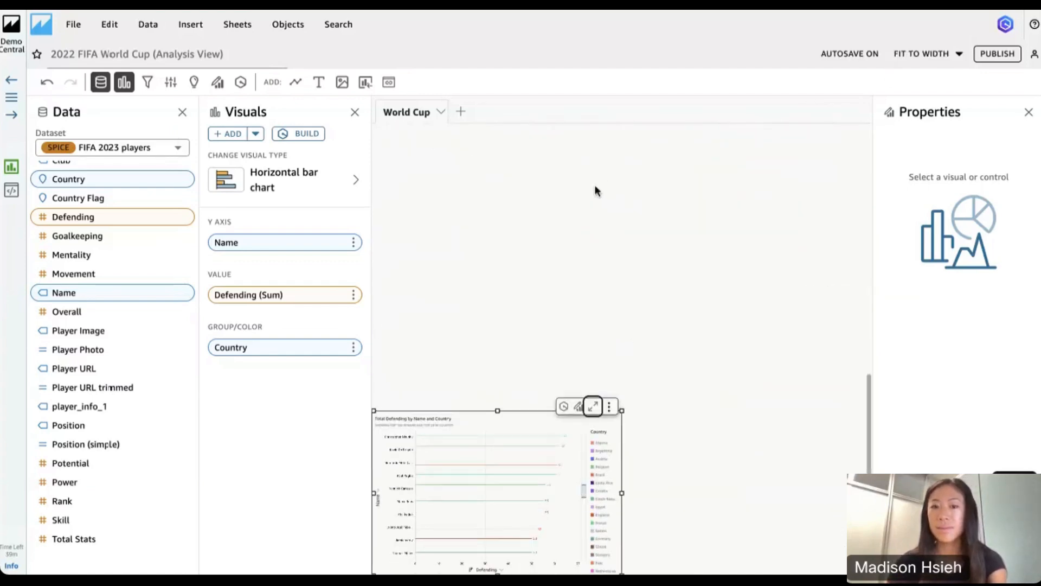
# Close the visual properties and look over the added skill map and defending chart on the World Cup sheet
pyautogui.click(1029, 112)
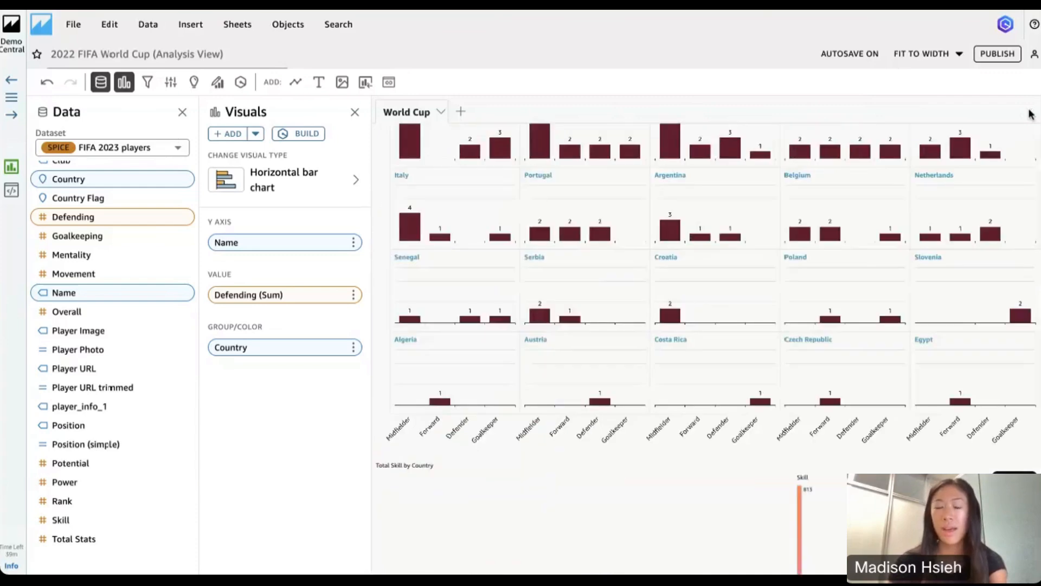
pyautogui.scroll(-5, 669, 362)
pyautogui.click(669, 362)
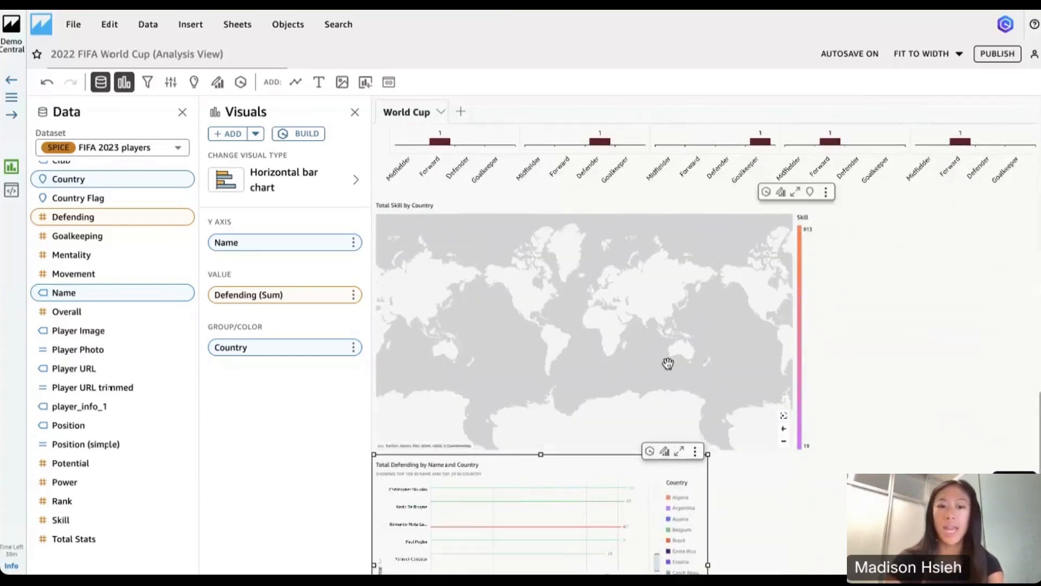
pyautogui.scroll(-3, 815, 506)
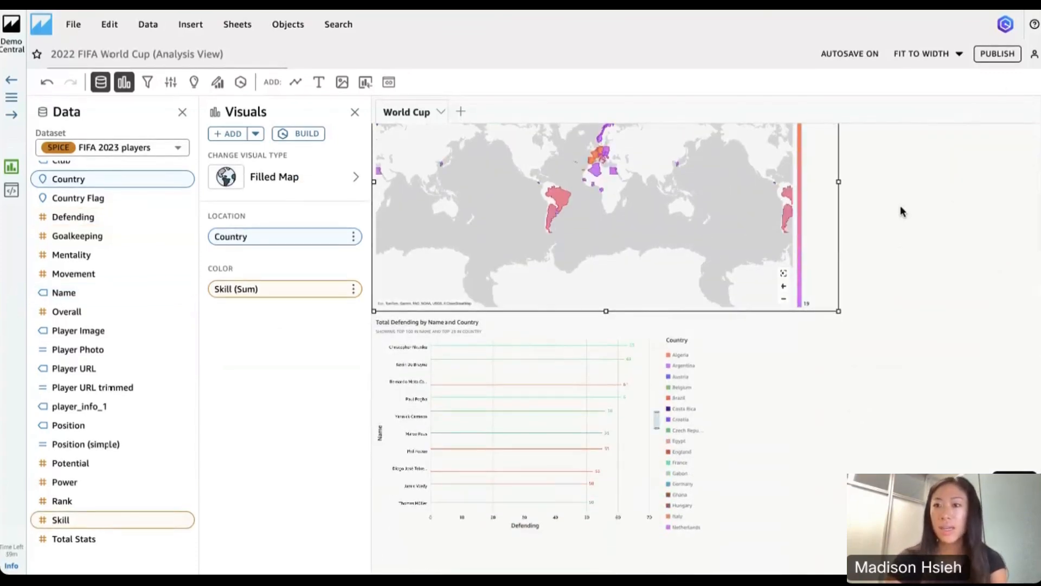
pyautogui.scroll(10, 900, 210)
# Open Amazon Q's calculation builder for a new calculated field and look through the available dataset fields
pyautogui.click(1006, 25)
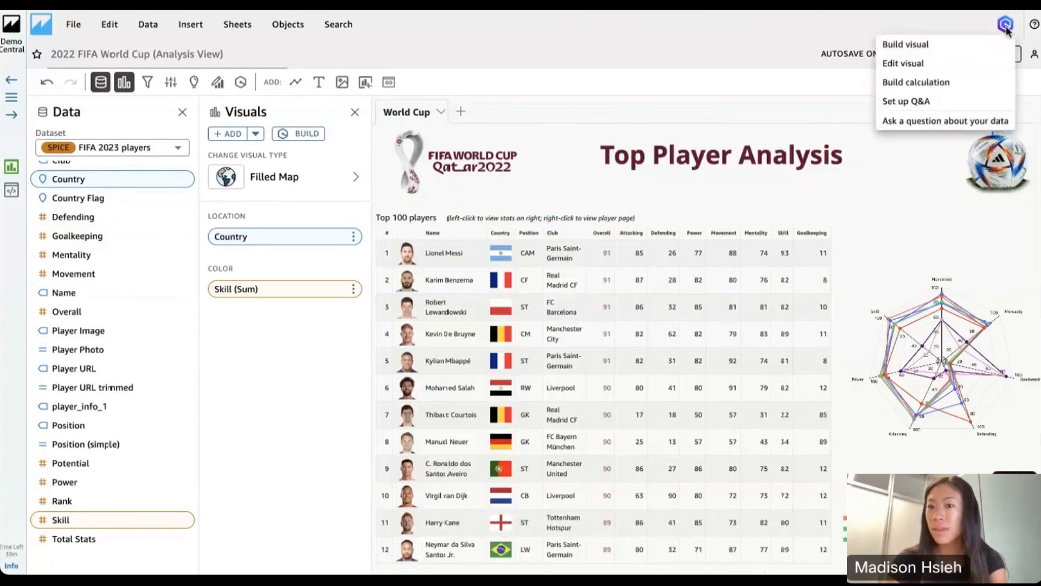
pyautogui.click(914, 82)
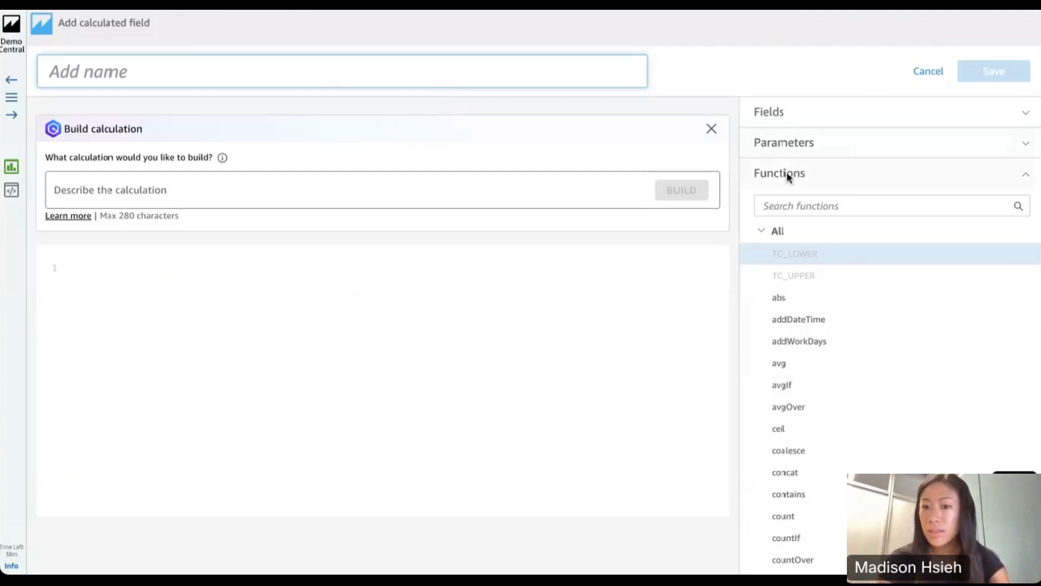
pyautogui.click(1024, 113)
pyautogui.scroll(-5, 864, 334)
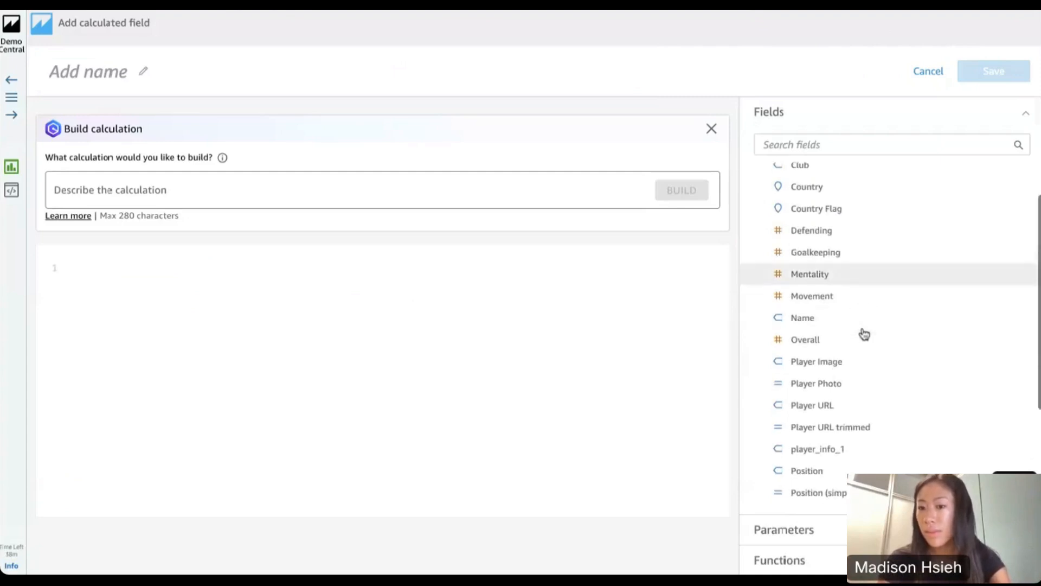
pyautogui.scroll(4, 865, 335)
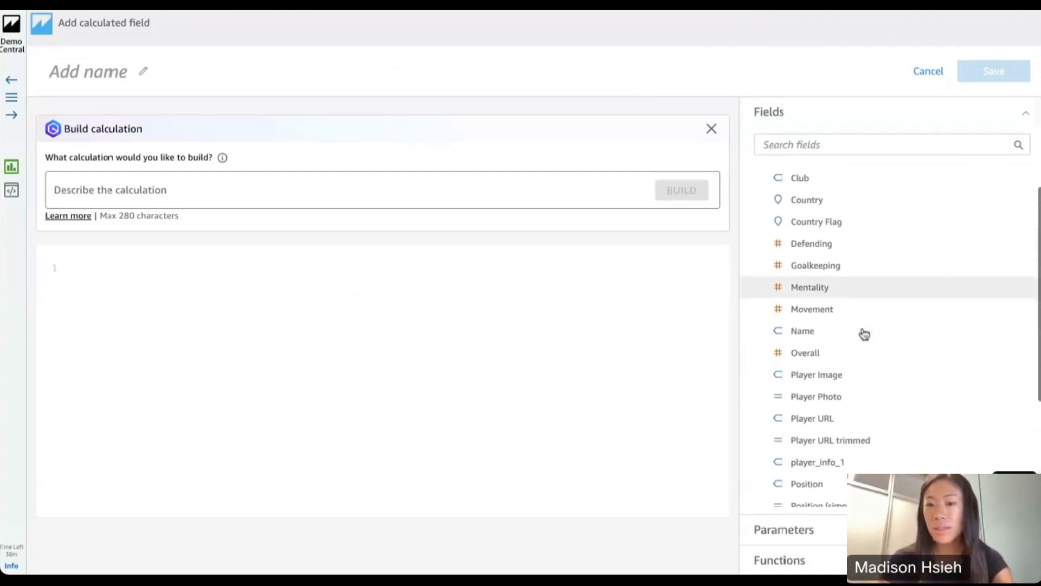
pyautogui.scroll(1, 865, 334)
pyautogui.scroll(-1, 864, 334)
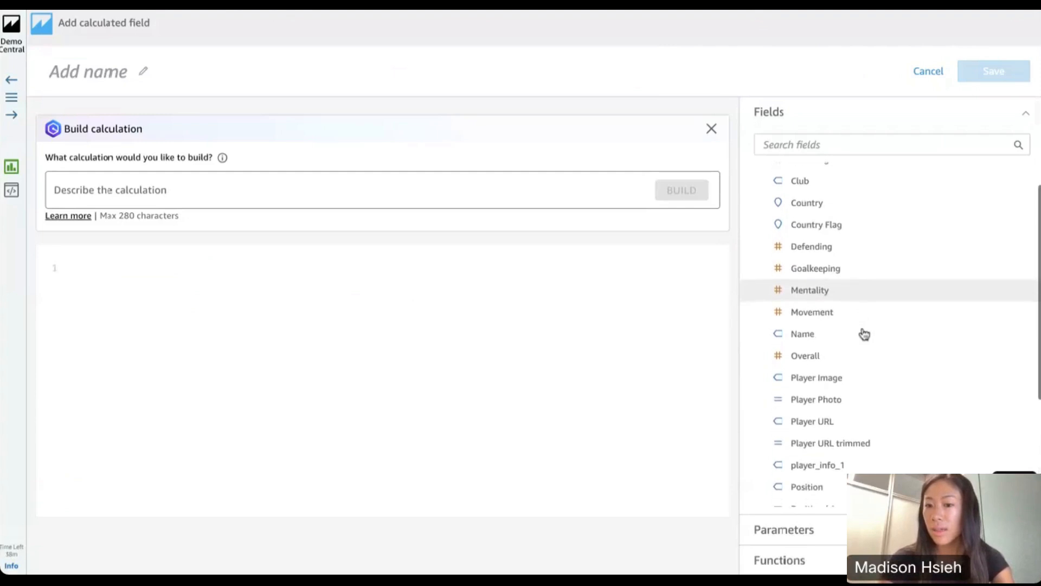
pyautogui.scroll(1, 877, 232)
pyautogui.scroll(-5, 877, 232)
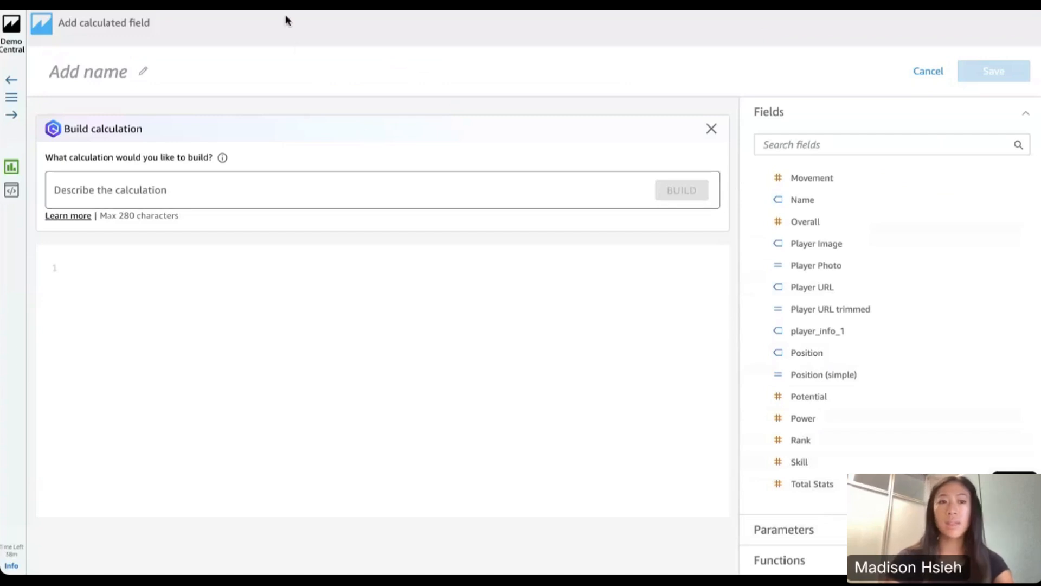
# Name the new calculated field "total team rank"
pyautogui.click(78, 76)
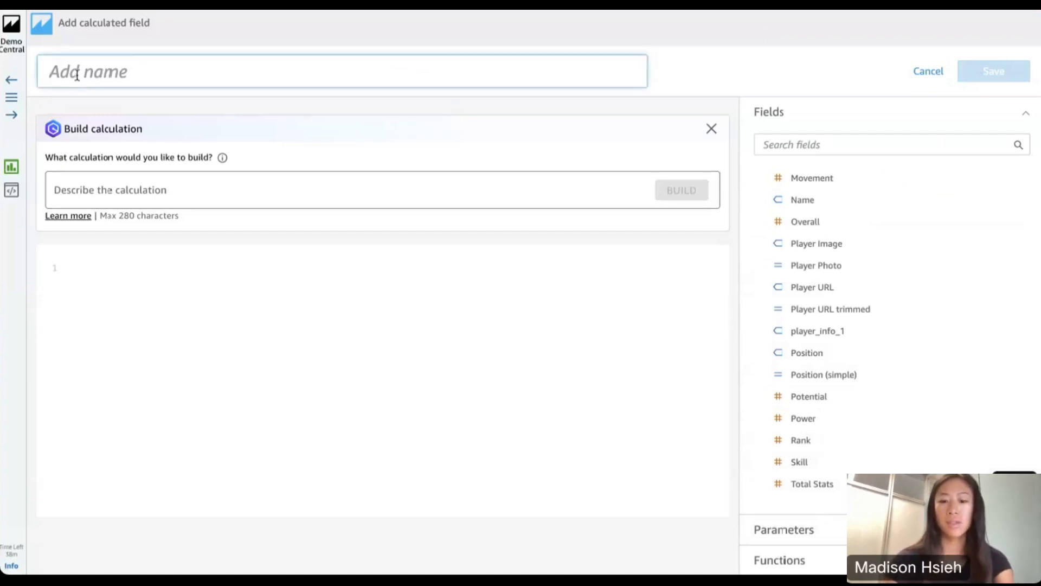
pyautogui.write('total ')
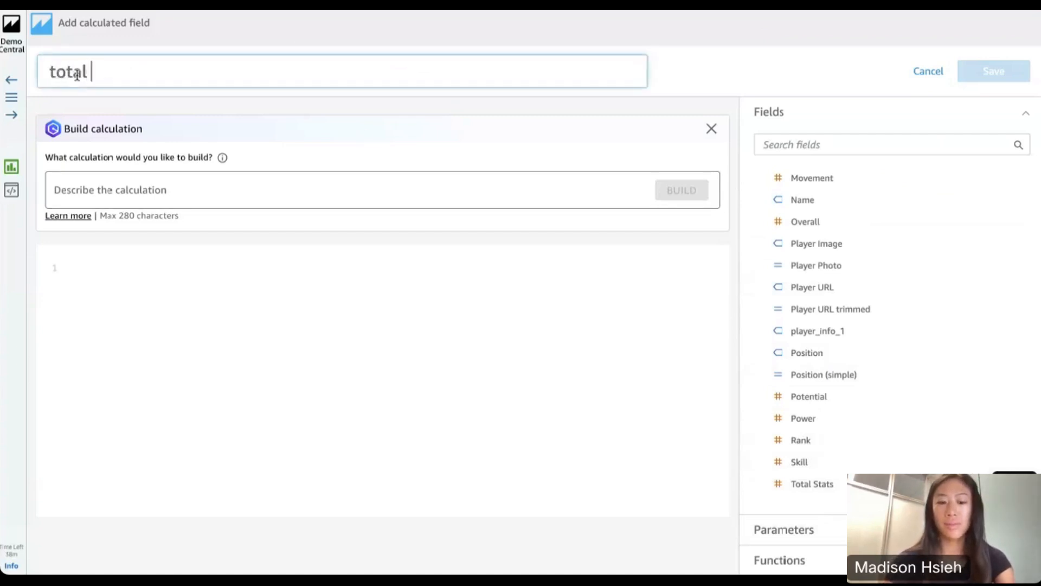
pyautogui.write('team ')
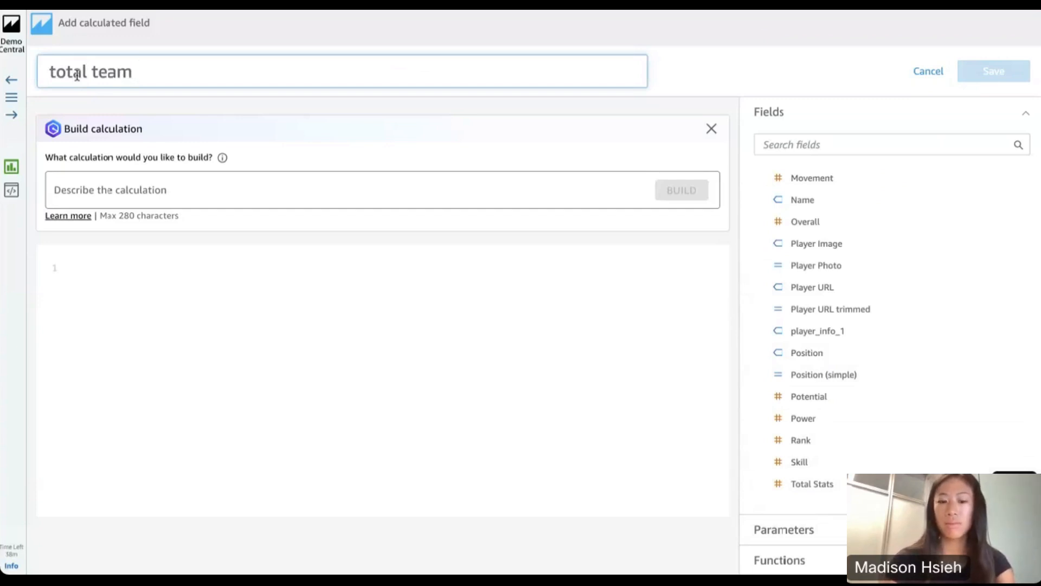
pyautogui.write('rank')
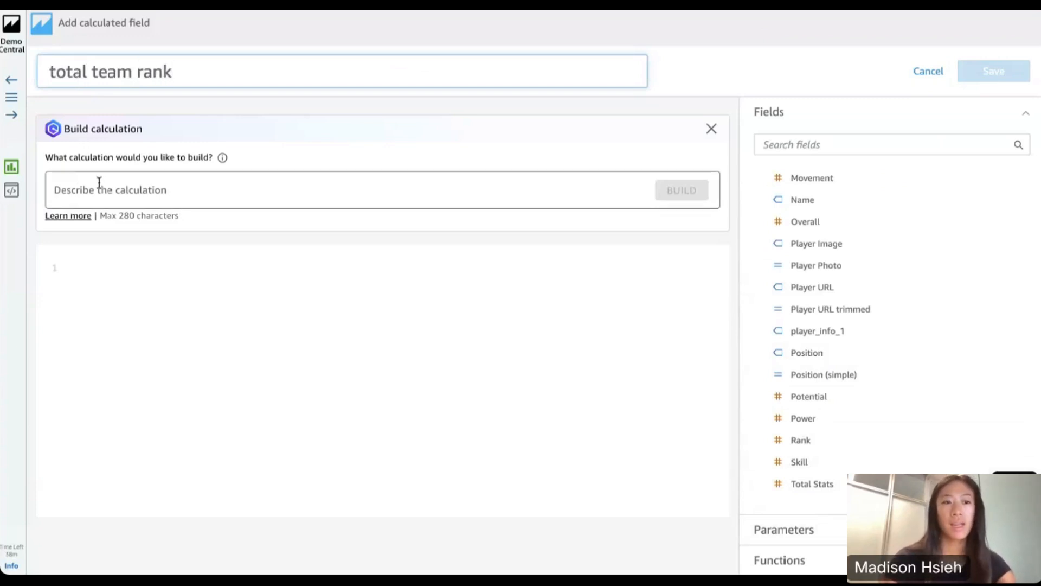
# Have Amazon Q build a calculation from the description "sum of power, skill, and potential"
pyautogui.click(100, 184)
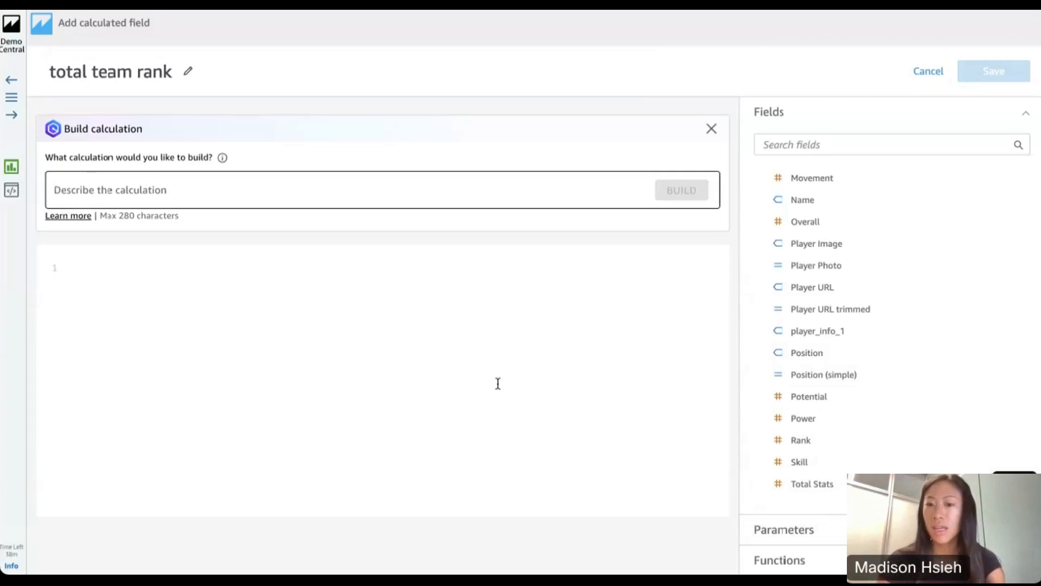
pyautogui.click(228, 196)
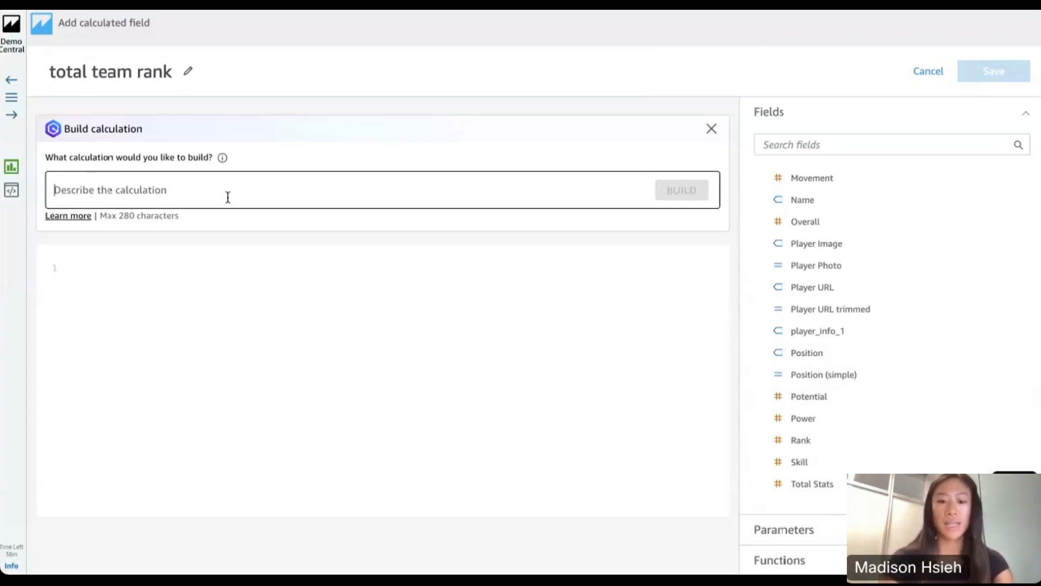
pyautogui.write('sum of power')
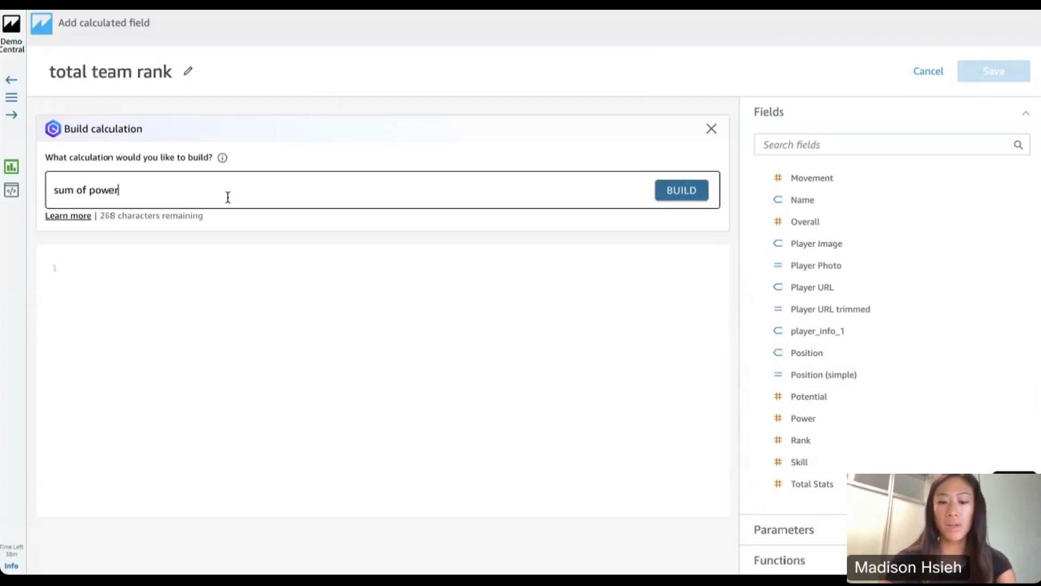
pyautogui.write(', skill, and potential')
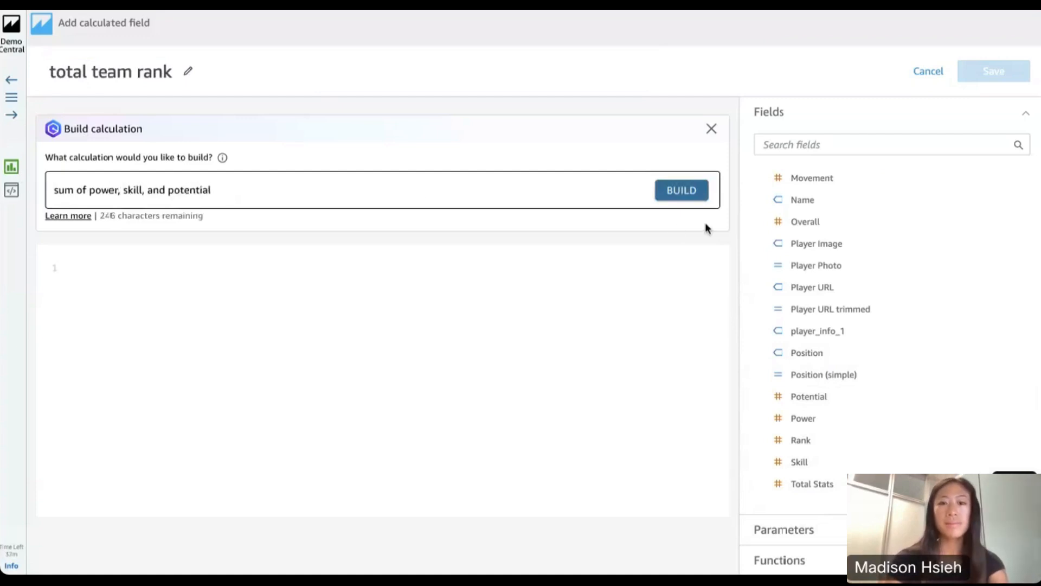
pyautogui.click(678, 193)
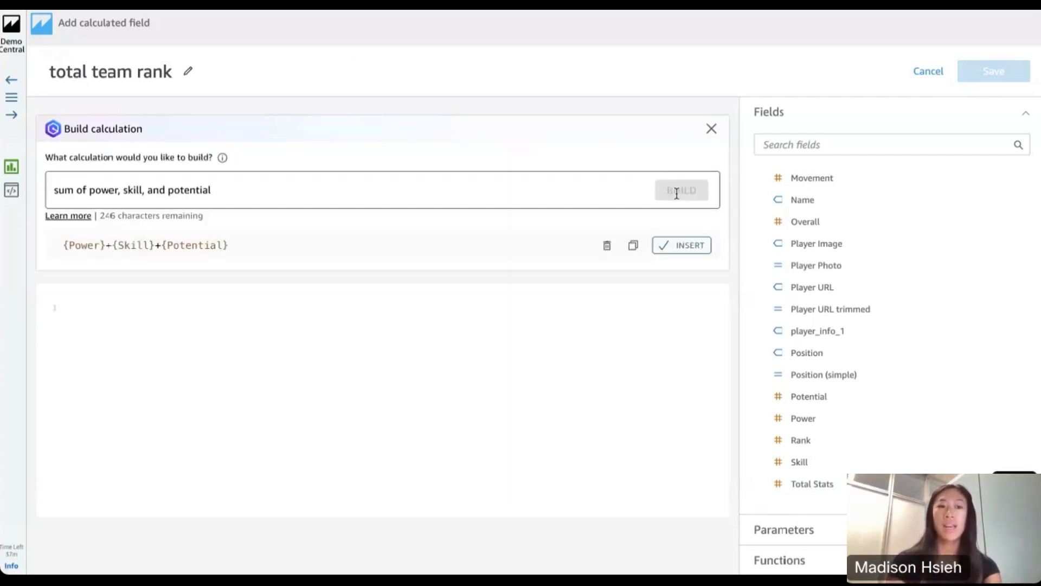
# Insert the generated {Power}+{Skill}+{Potential} formula into the calculation editor and save the calculated field
pyautogui.moveTo(229, 245); pyautogui.dragTo(51, 252)
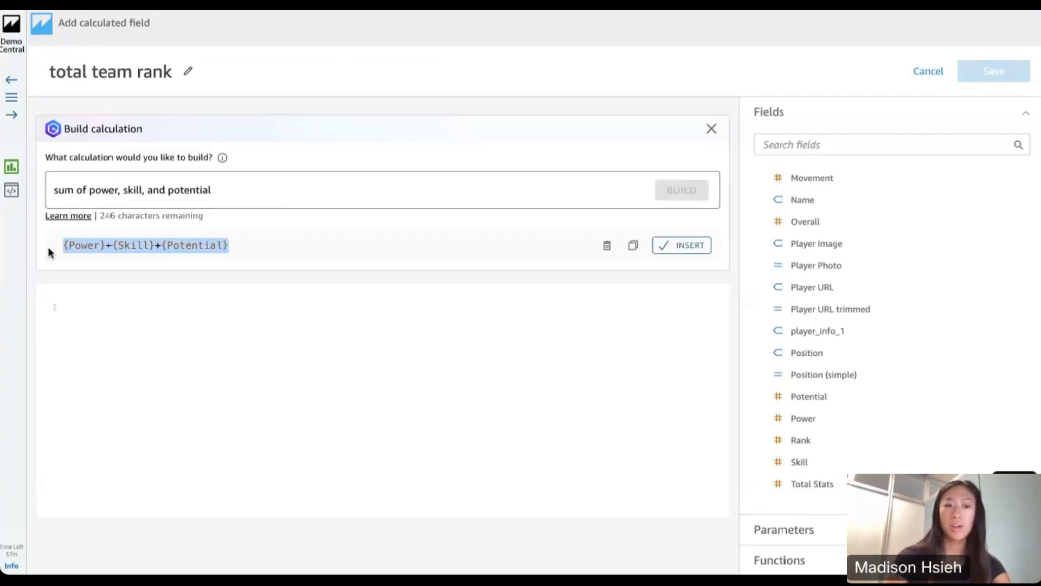
pyautogui.click(270, 243)
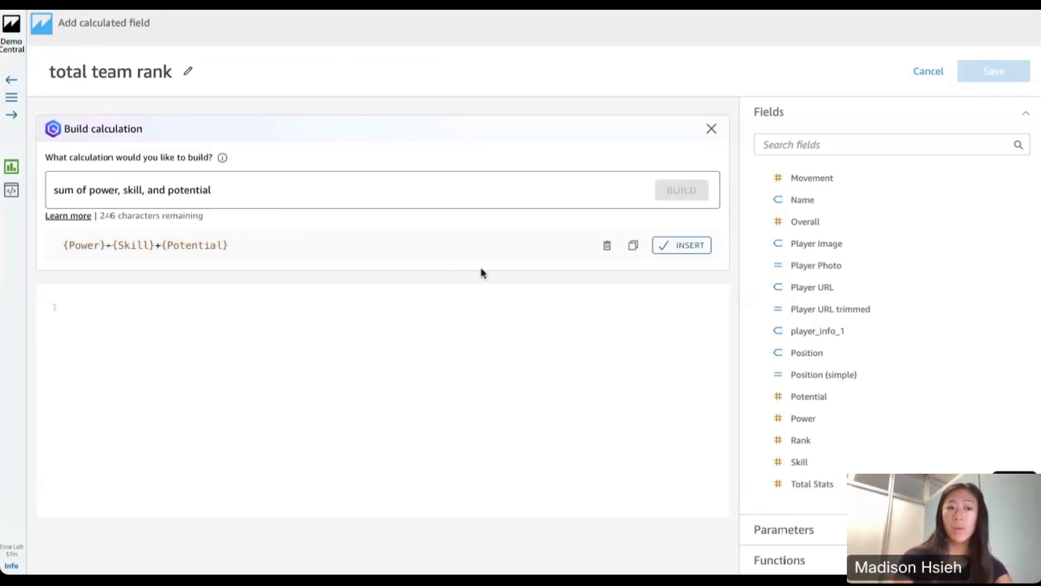
pyautogui.moveTo(253, 247); pyautogui.dragTo(29, 251)
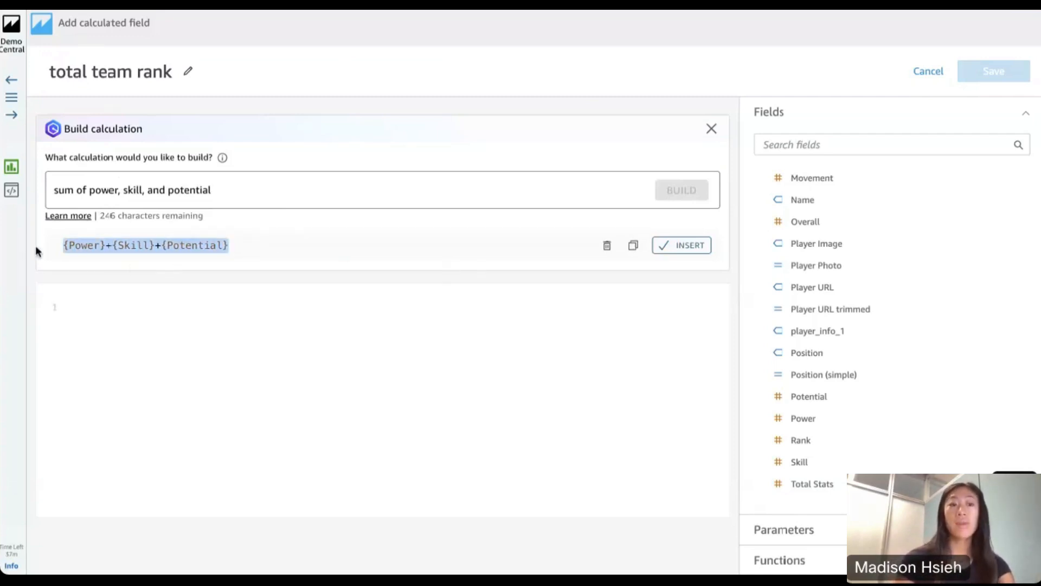
pyautogui.click(295, 253)
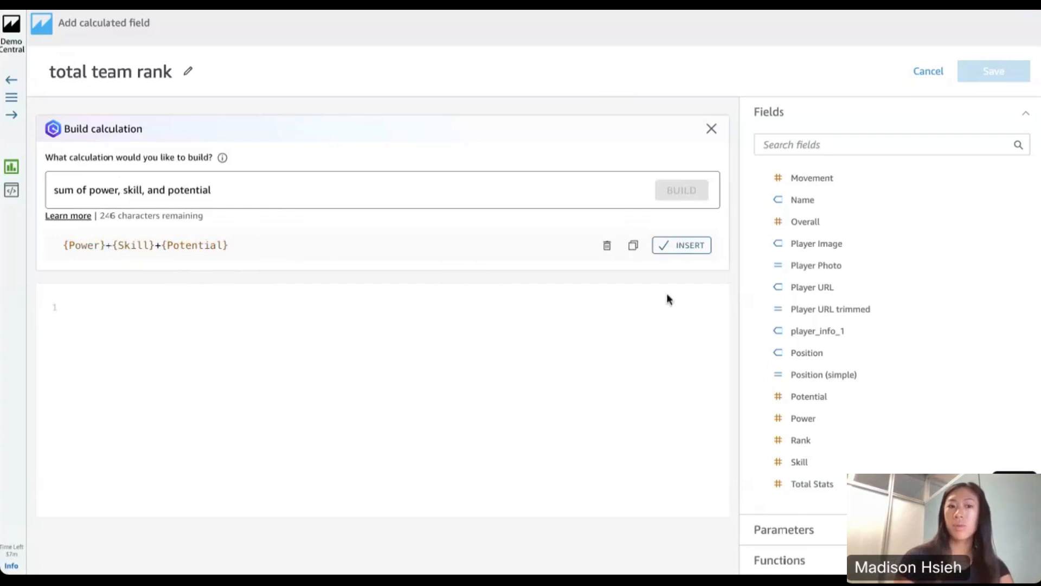
pyautogui.click(676, 247)
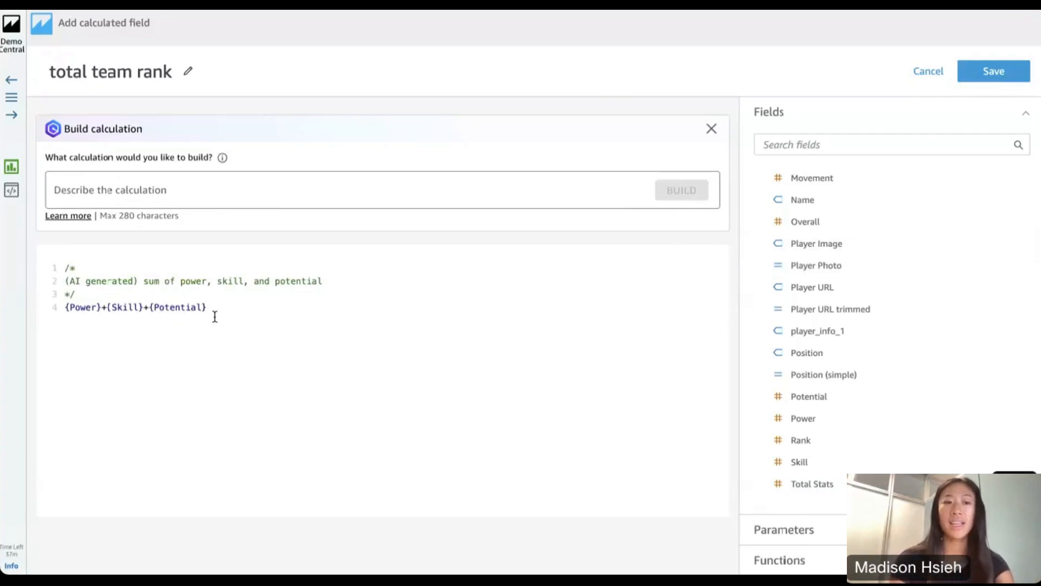
pyautogui.moveTo(69, 281); pyautogui.dragTo(137, 282)
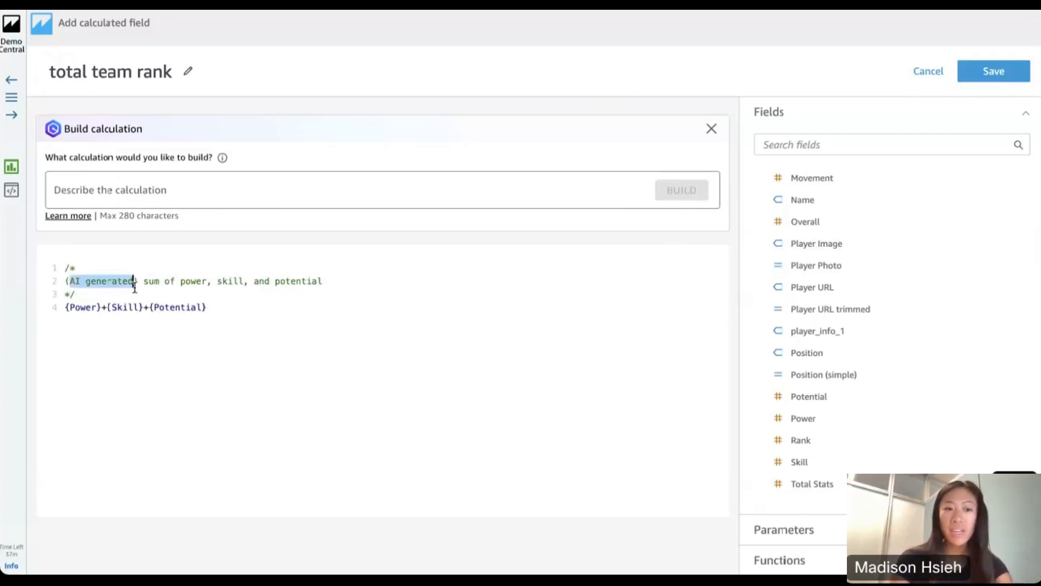
pyautogui.click(236, 314)
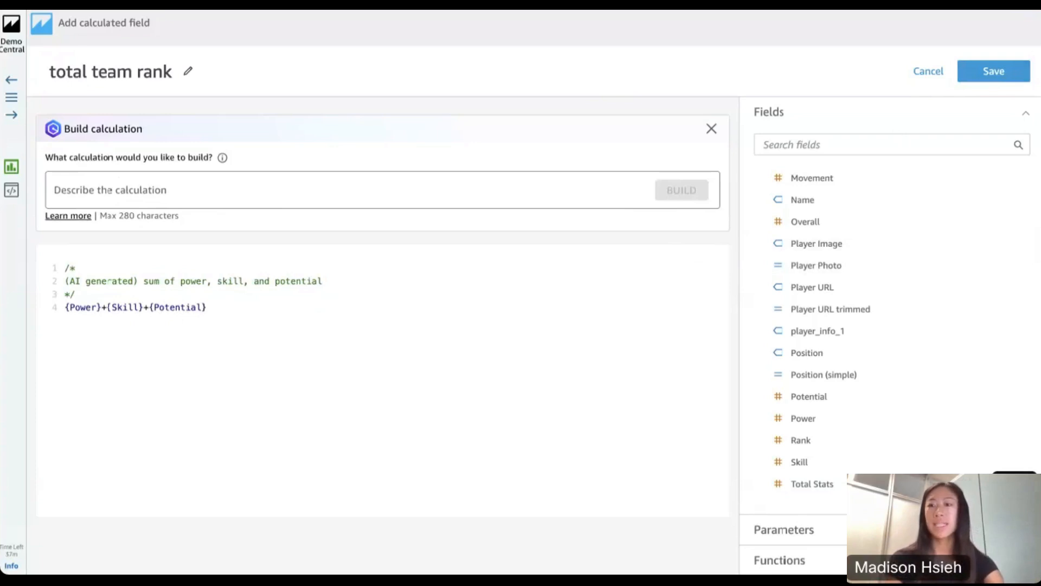
pyautogui.click(989, 73)
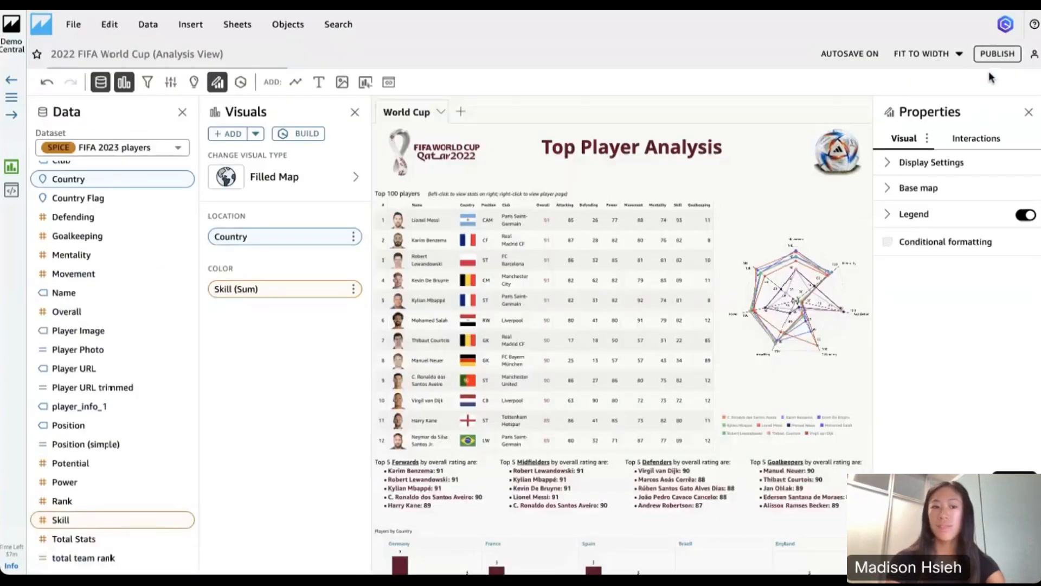
# Replace the filled map's Skill color measure with the total team rank field and view the map on the World Cup sheet
pyautogui.scroll(-1, 137, 412)
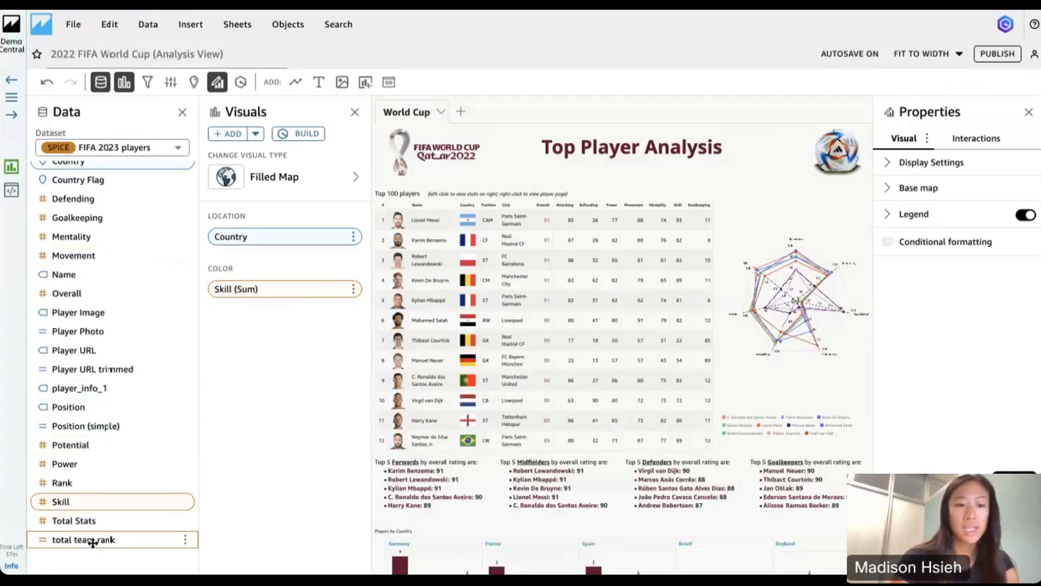
pyautogui.click(91, 543)
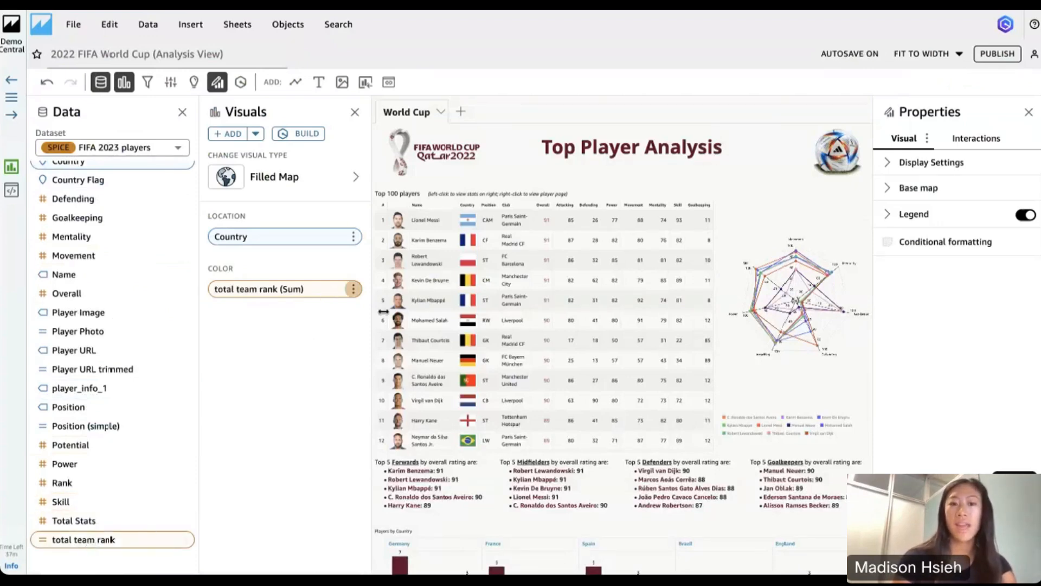
pyautogui.scroll(-10, 736, 314)
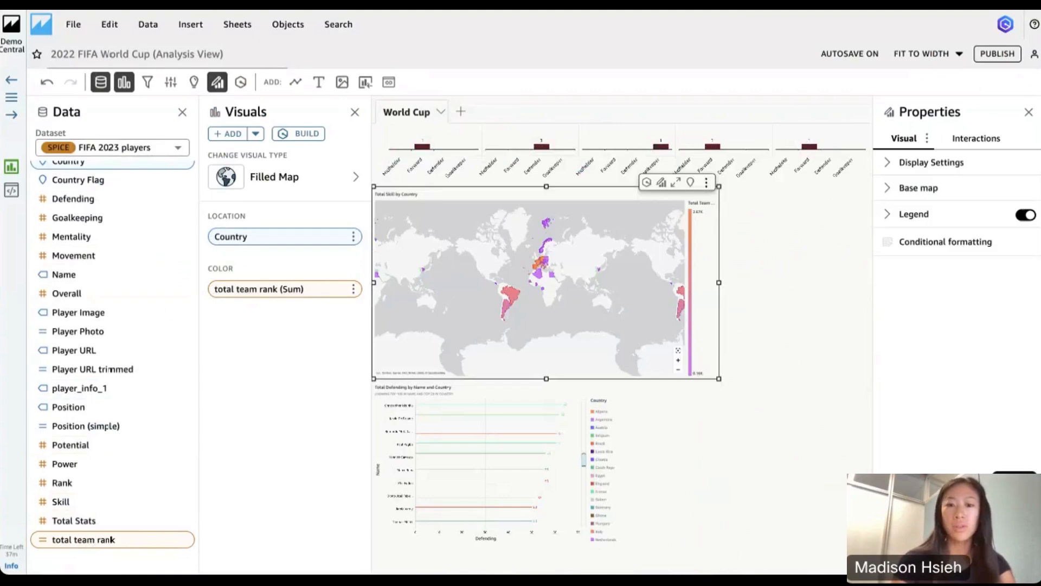